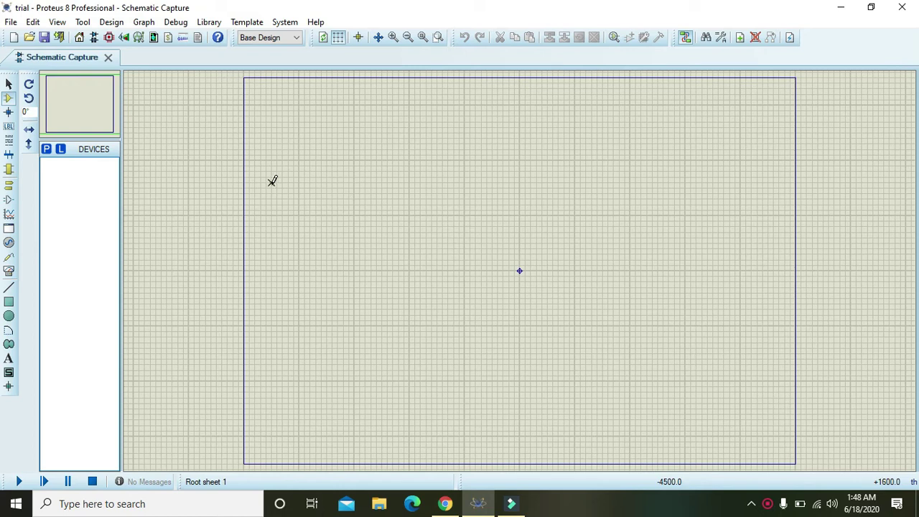
Search the device library for 'resisto', filter to 0.6W Metal Film, and select MINRES100R.
click(46, 150)
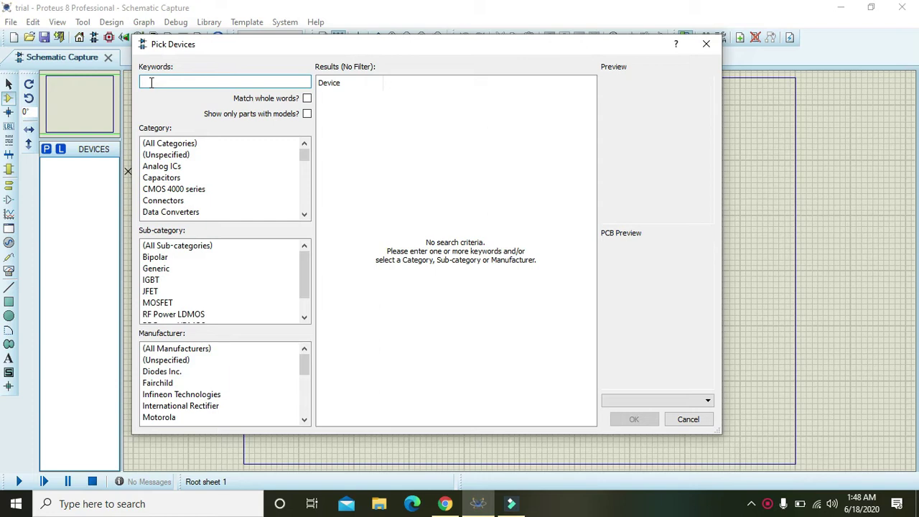
text(resisto)
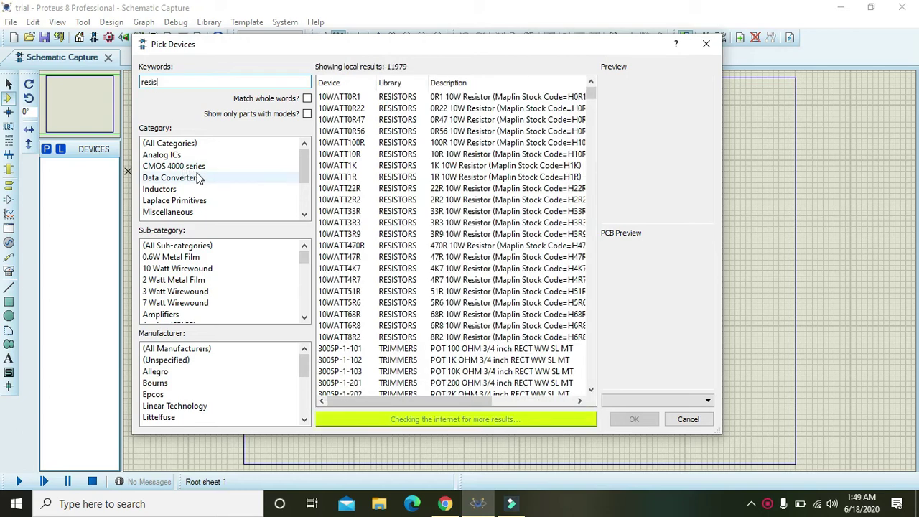
click(184, 259)
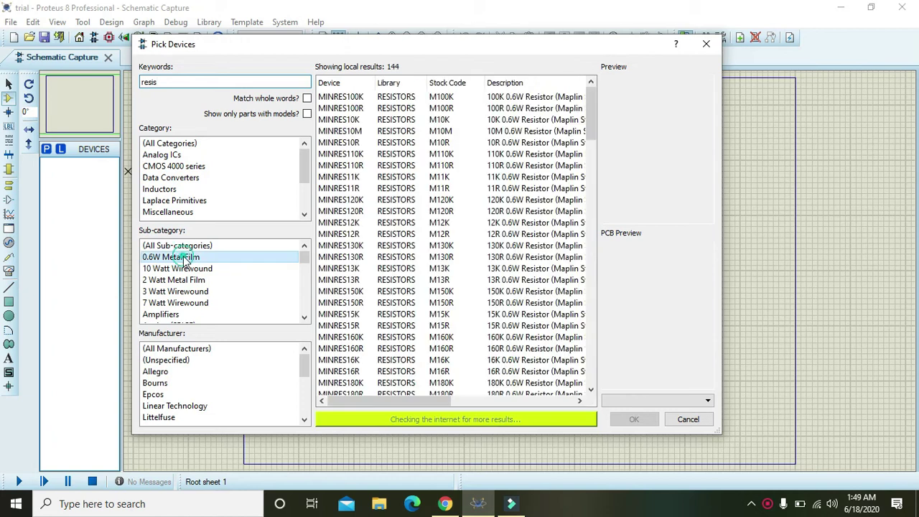
click(500, 113)
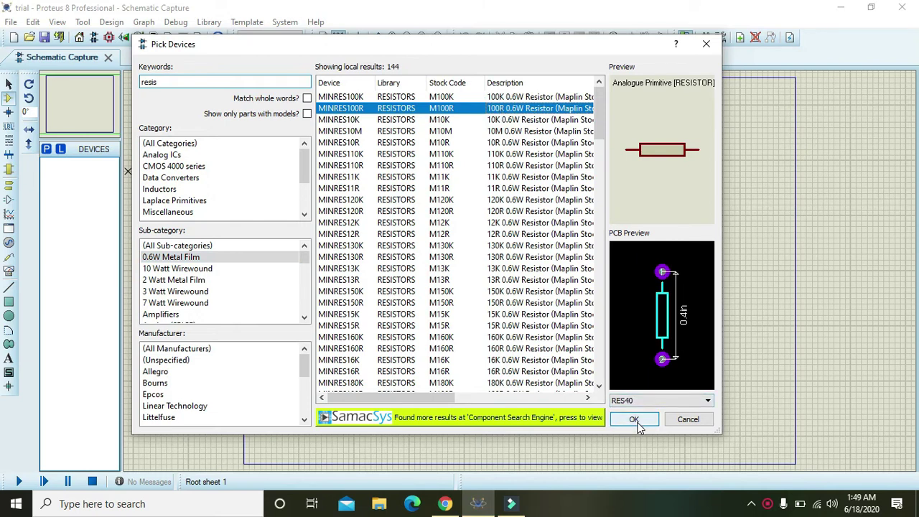
Place the 100R resistor R1 on the sheet and move it further left.
click(635, 420)
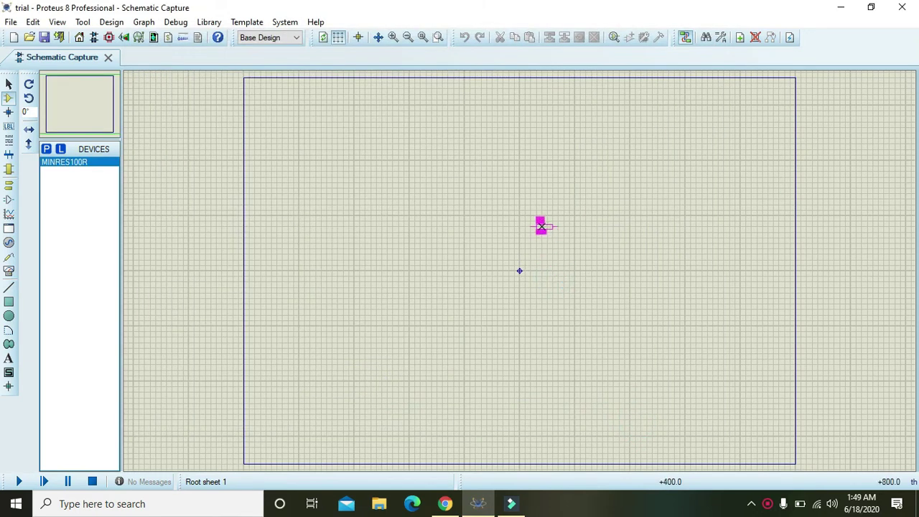
click(541, 227)
click(393, 38)
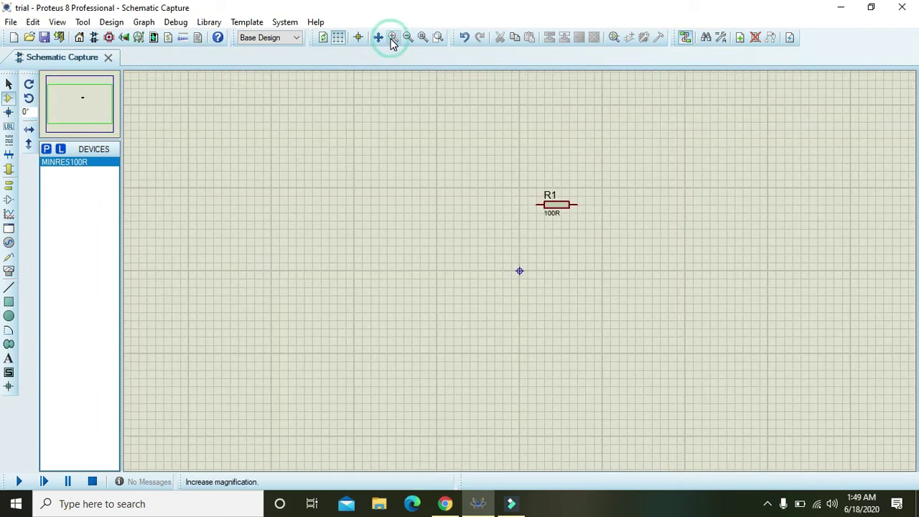
click(558, 206)
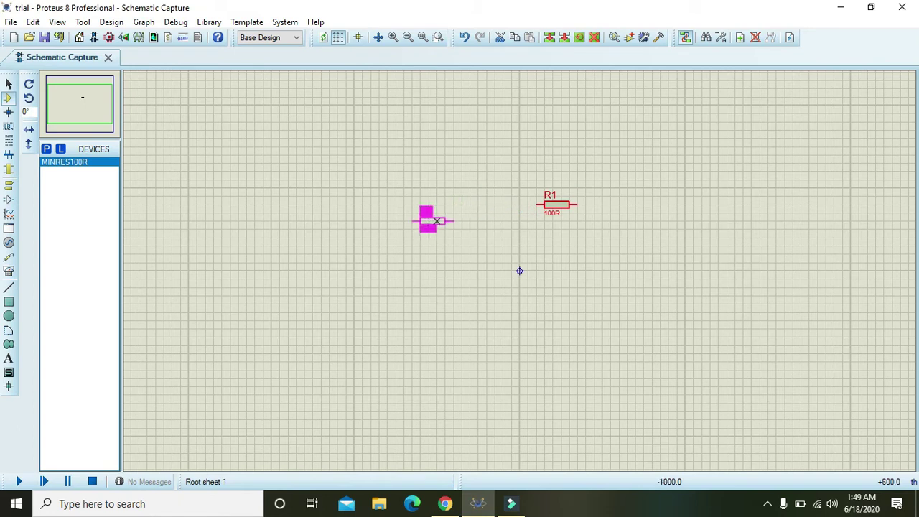
click(437, 221)
click(531, 235)
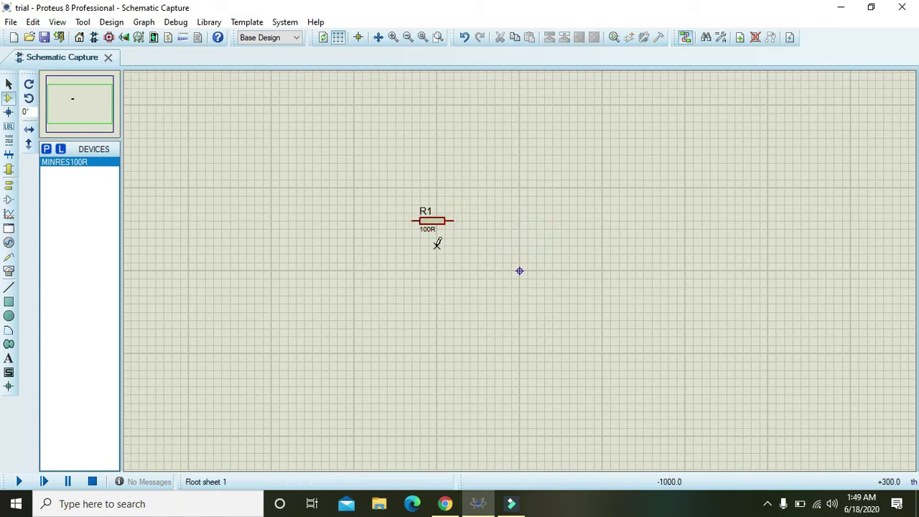
Place resistor R2 below R1 and wire R1's right end to R2's right end.
click(429, 269)
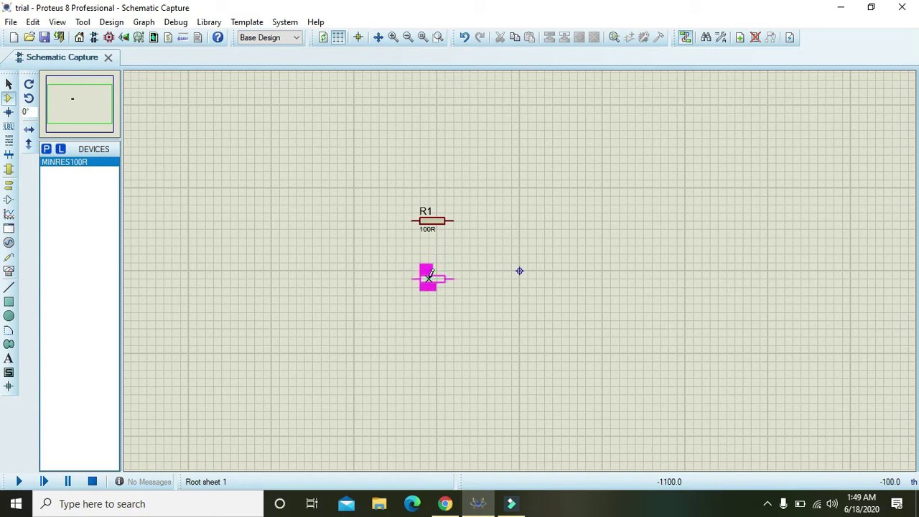
click(429, 279)
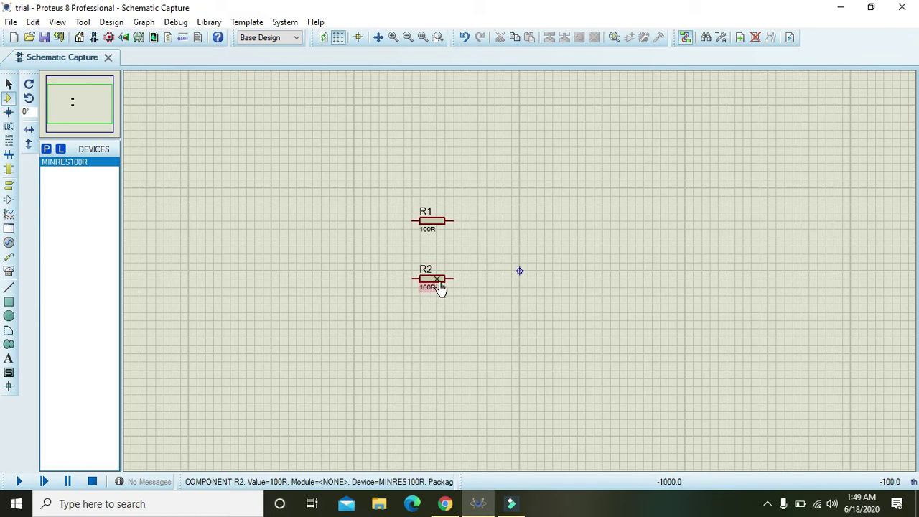
click(397, 260)
drag(410, 279, 469, 314)
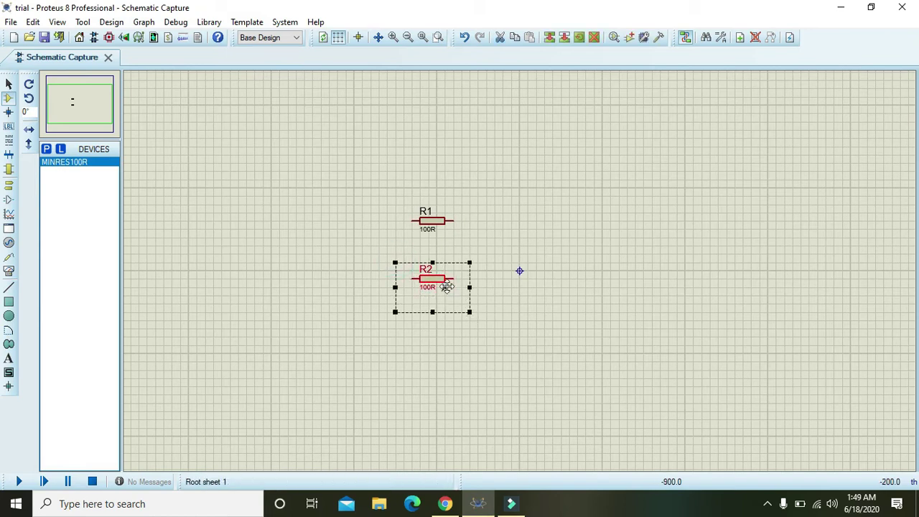
click(536, 306)
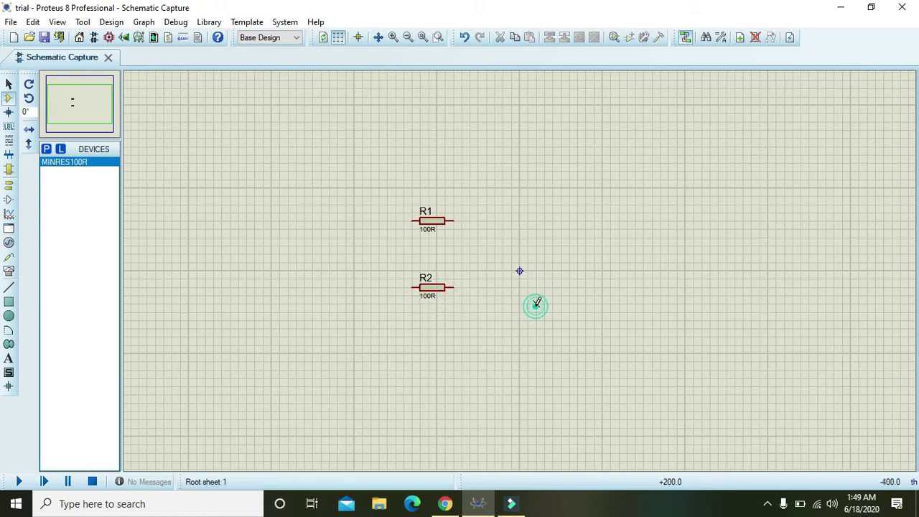
click(455, 220)
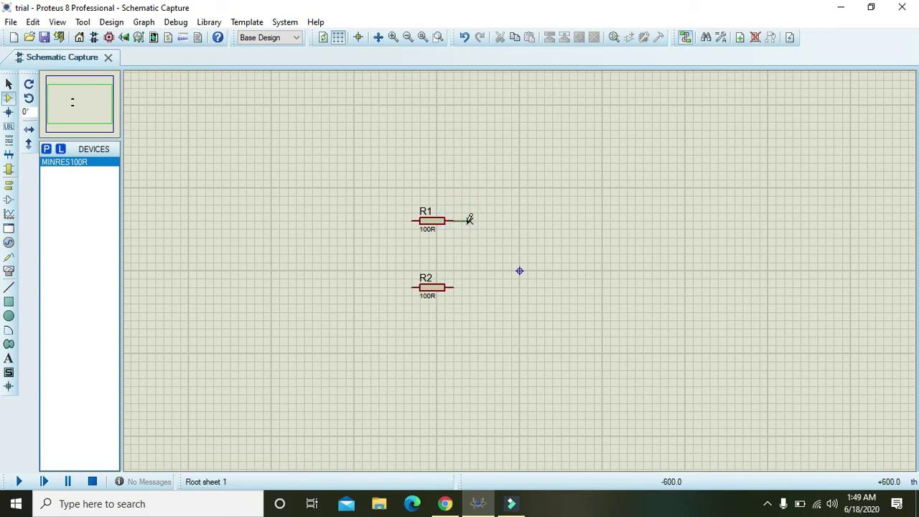
click(454, 287)
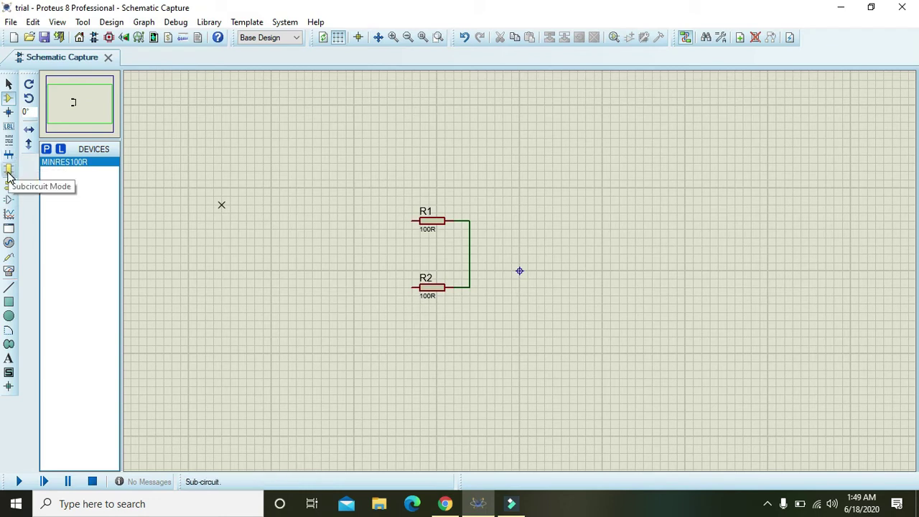
Place a third 100R resistor, R3, to the left of the R1–R2 pair.
click(58, 161)
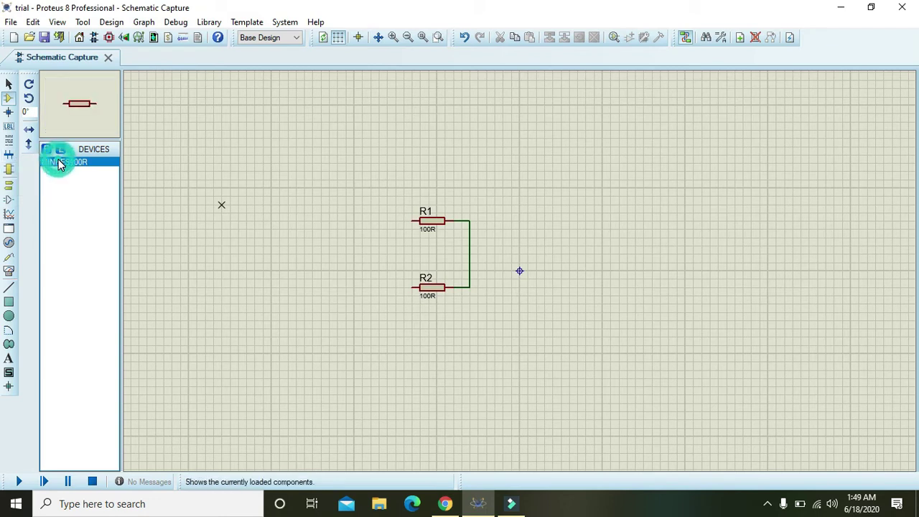
click(304, 245)
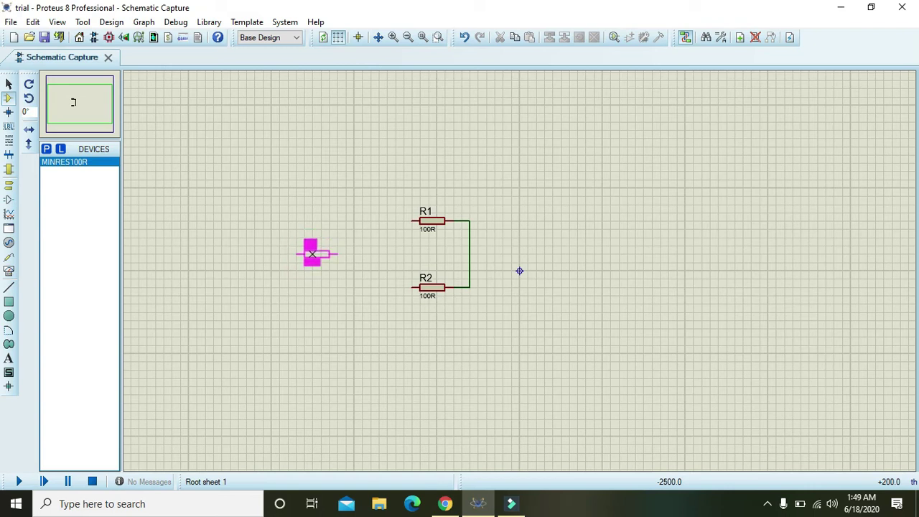
click(311, 254)
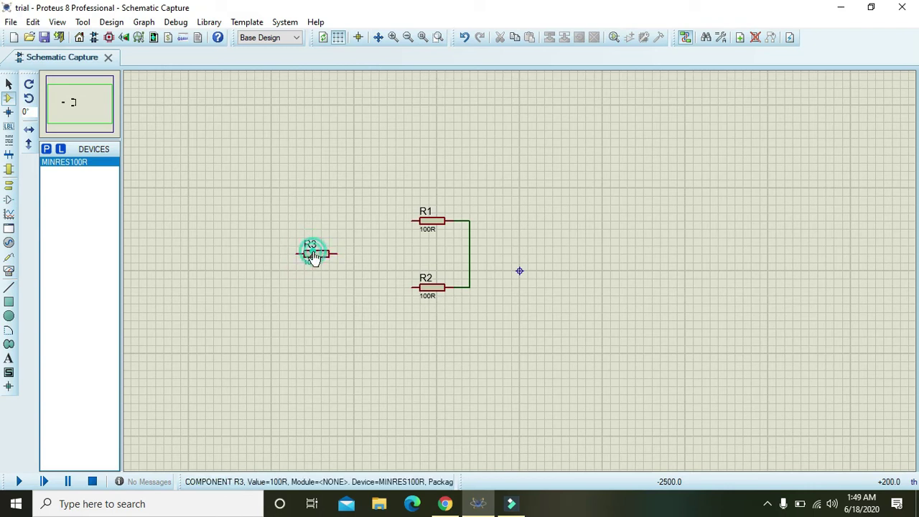
Wire R1's left end to R2's left end, then join R3's right end to that wire.
click(396, 222)
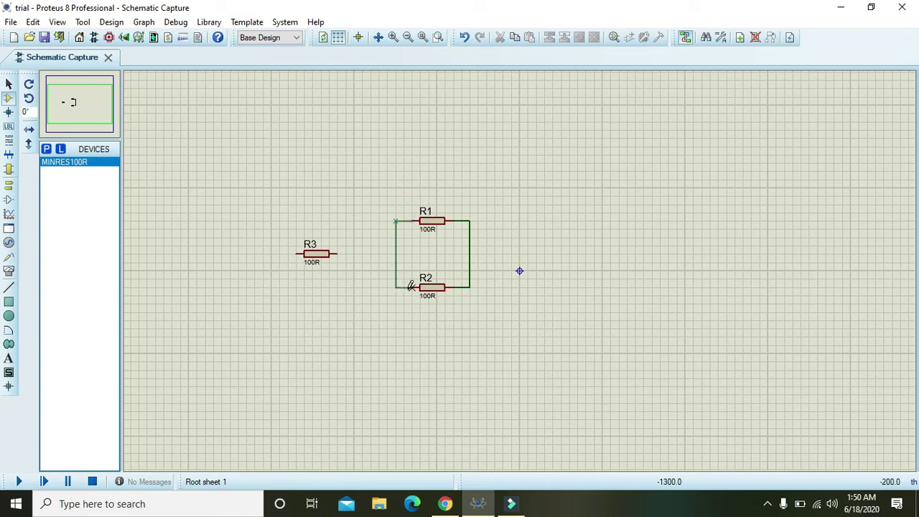
click(411, 287)
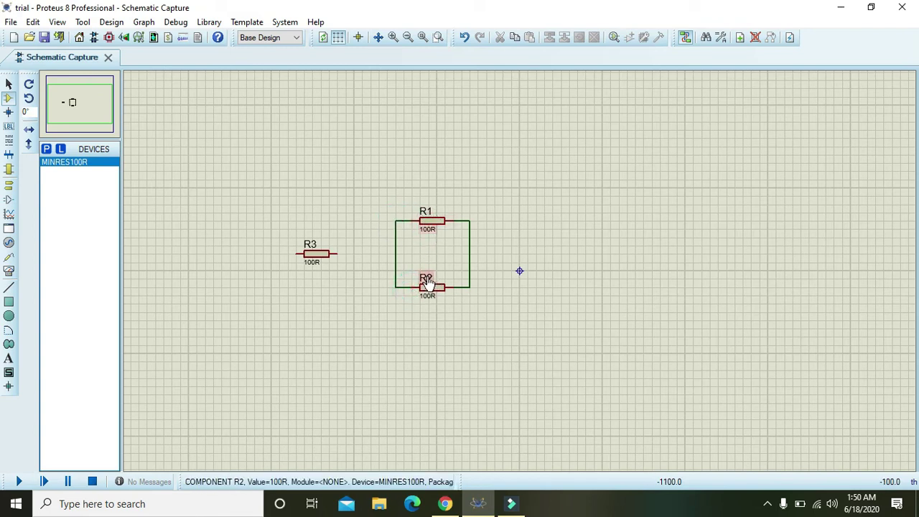
click(337, 254)
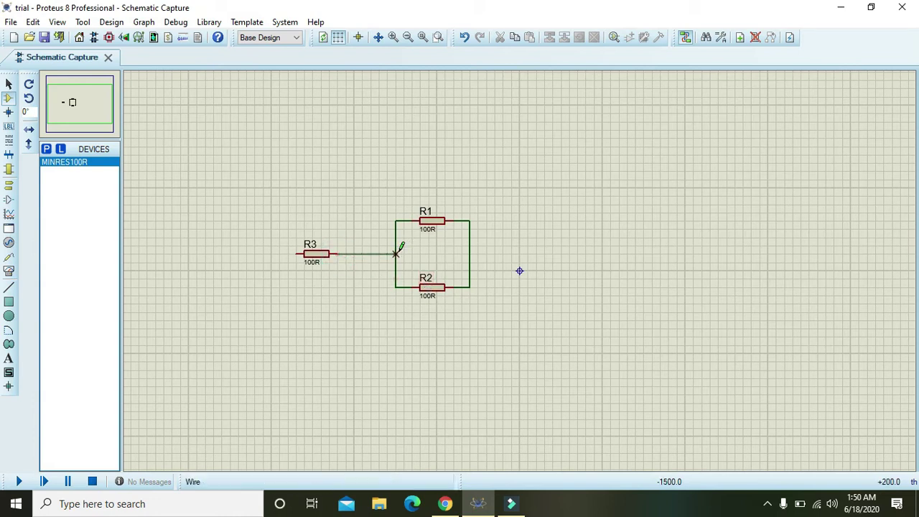
click(396, 254)
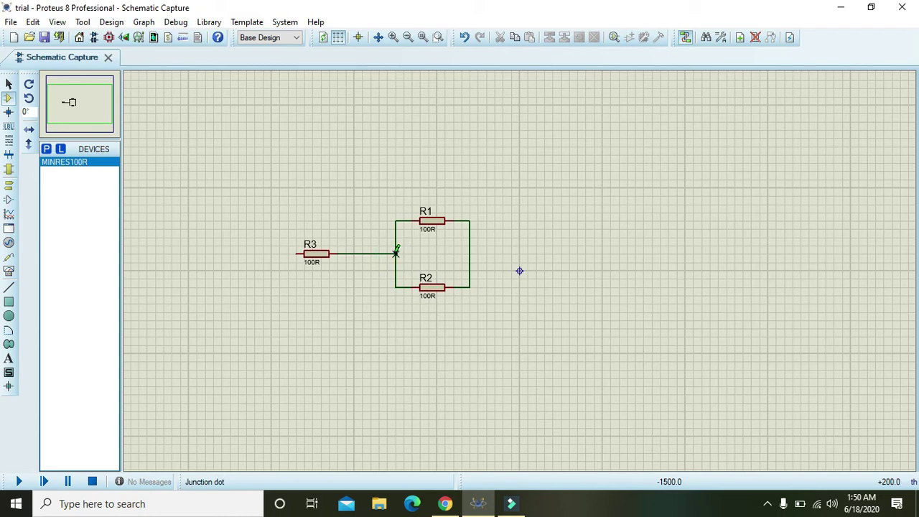
Place a DC generator left of R3 and wire its terminal to R3's left end.
click(9, 242)
click(68, 164)
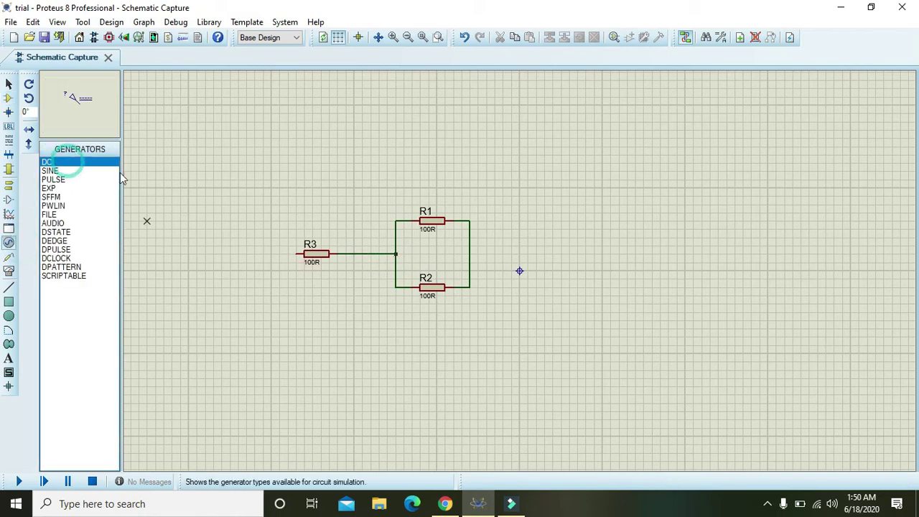
click(228, 250)
click(204, 226)
click(205, 228)
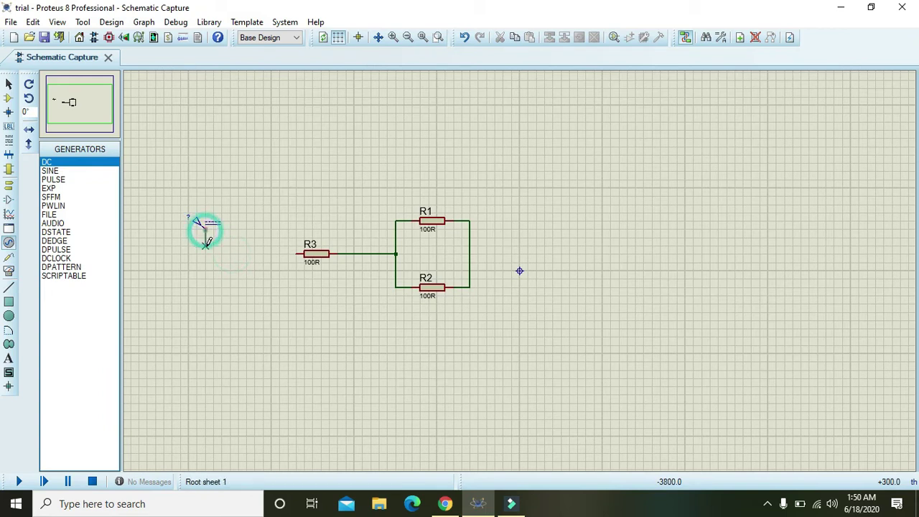
click(205, 253)
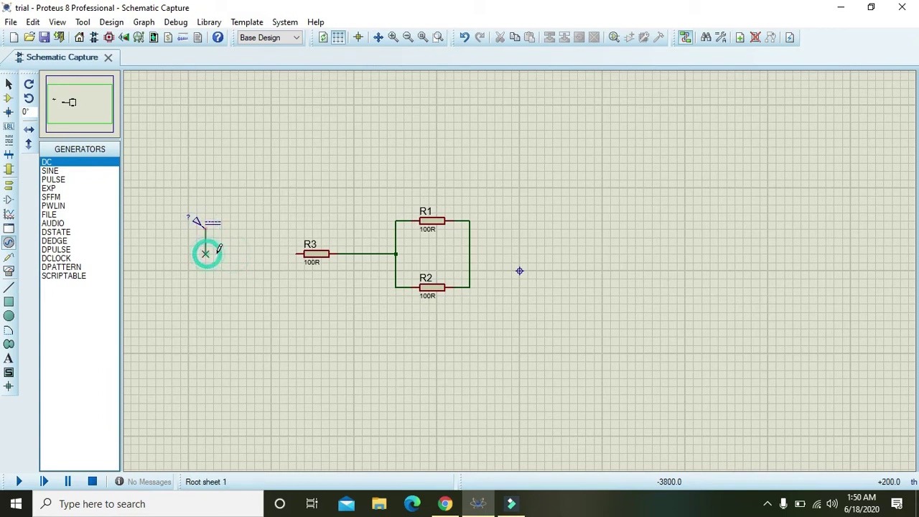
click(297, 253)
Set the DC source voltage to 30 V, replacing an initial 12 V entry.
double_click(198, 223)
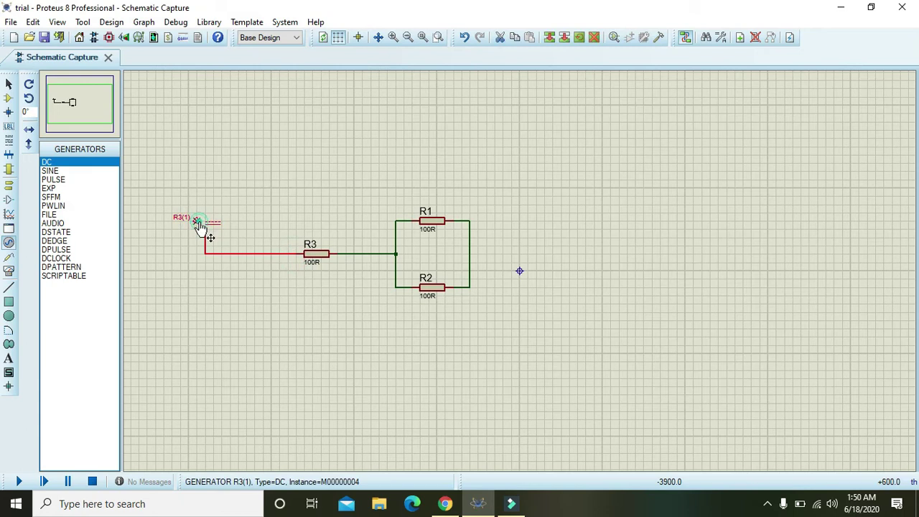
double_click(544, 103)
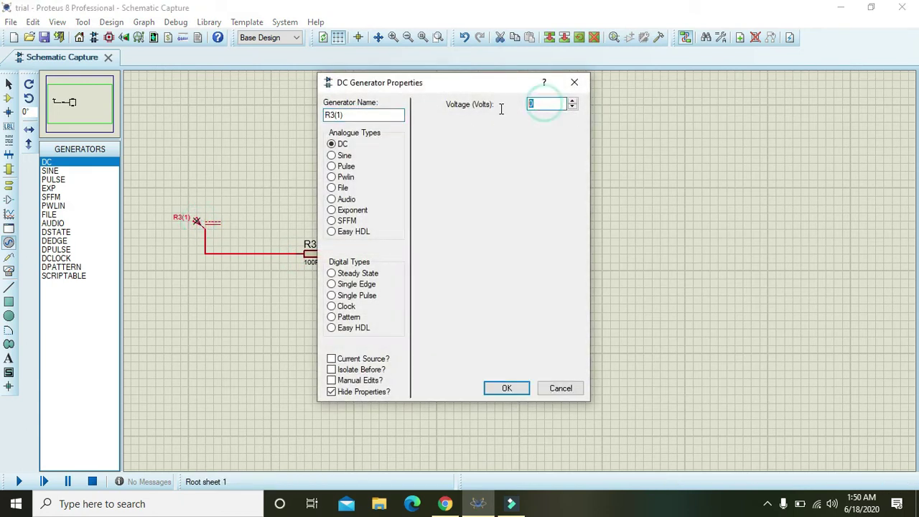
text(12)
click(508, 390)
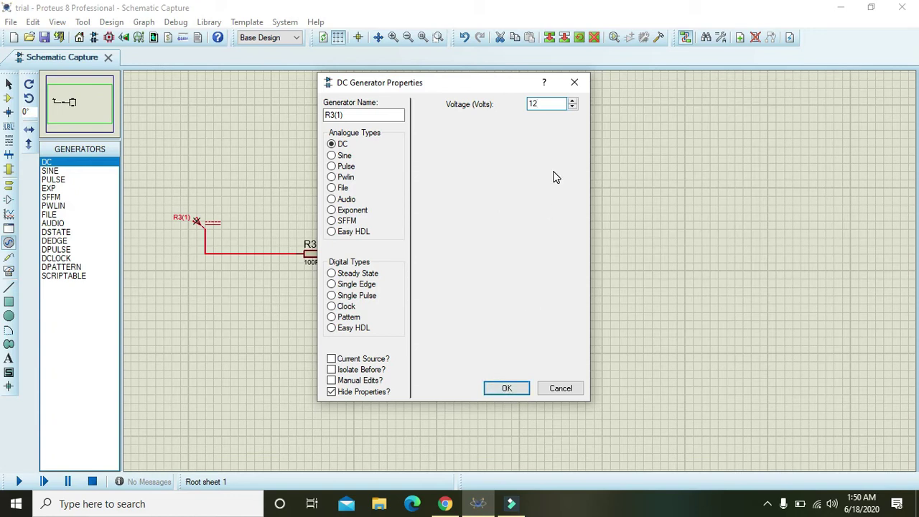
double_click(542, 103)
text(30)
click(508, 387)
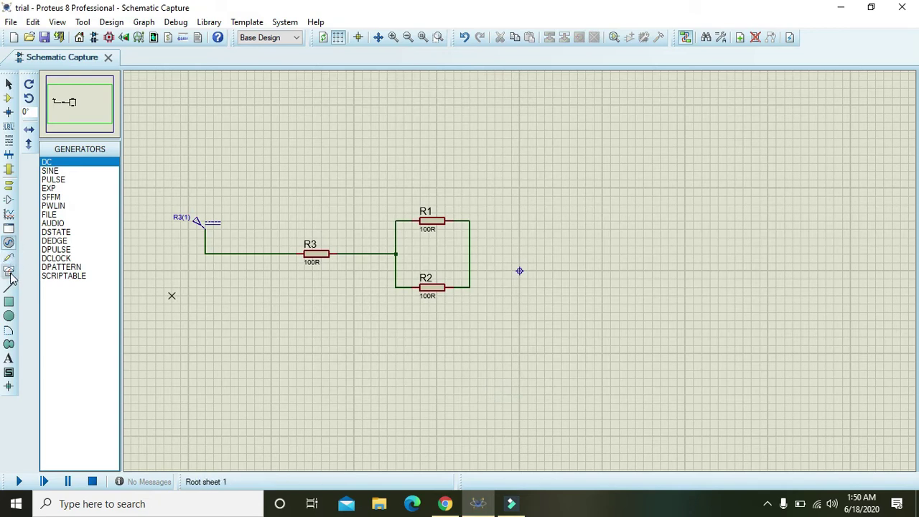
Place a GROUND terminal below right of the resistors and wire it to the R1/R2 right junction.
click(9, 184)
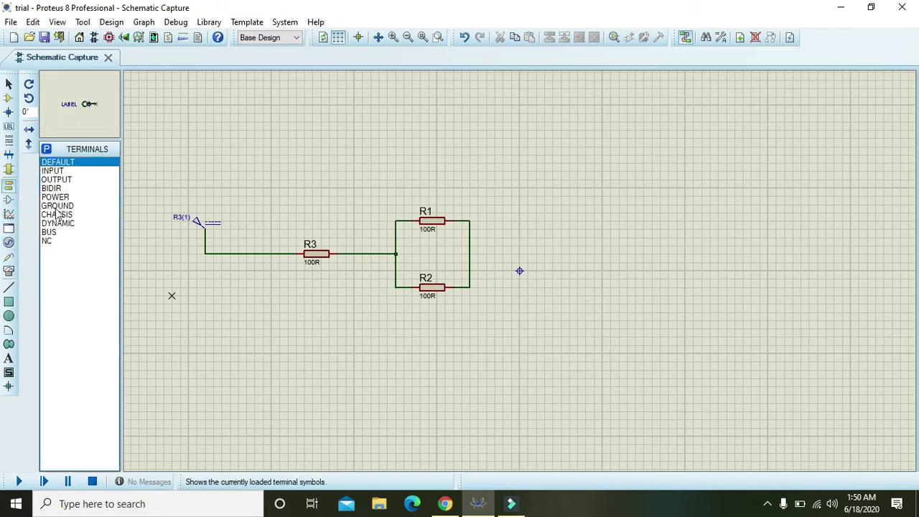
click(57, 206)
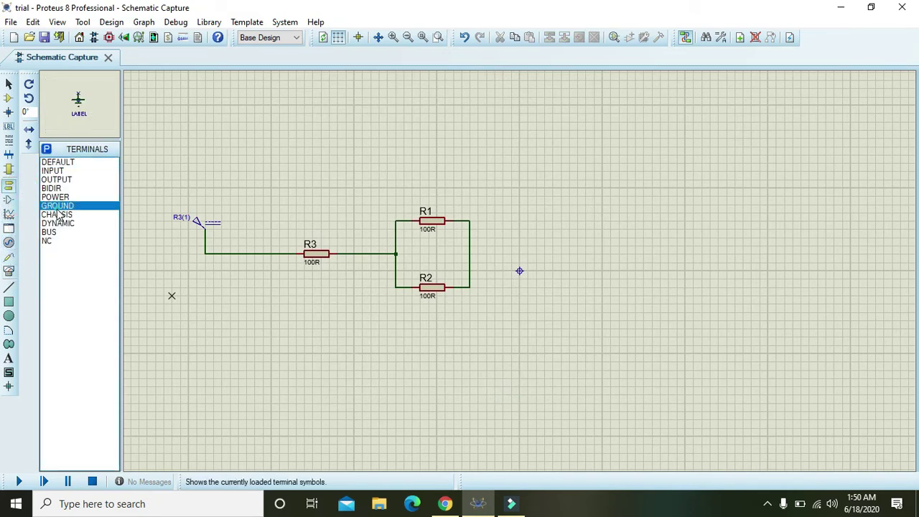
click(597, 316)
click(602, 321)
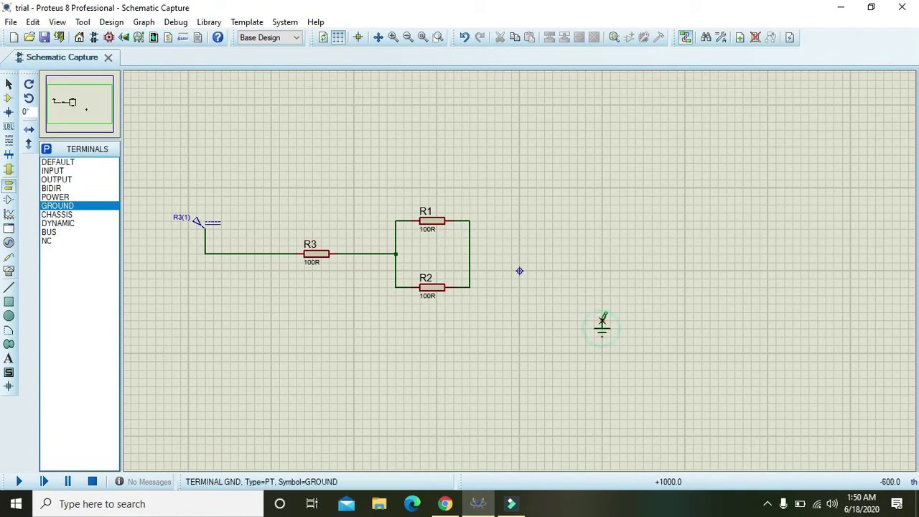
click(602, 321)
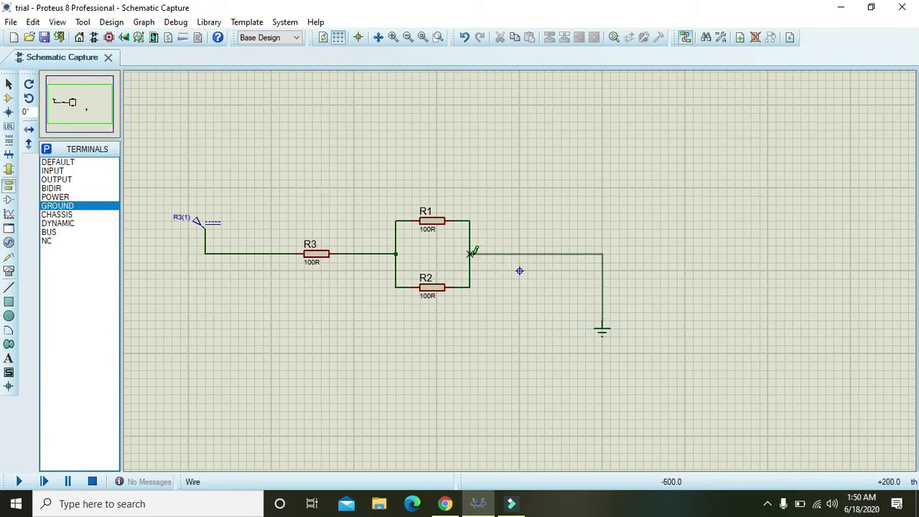
click(471, 254)
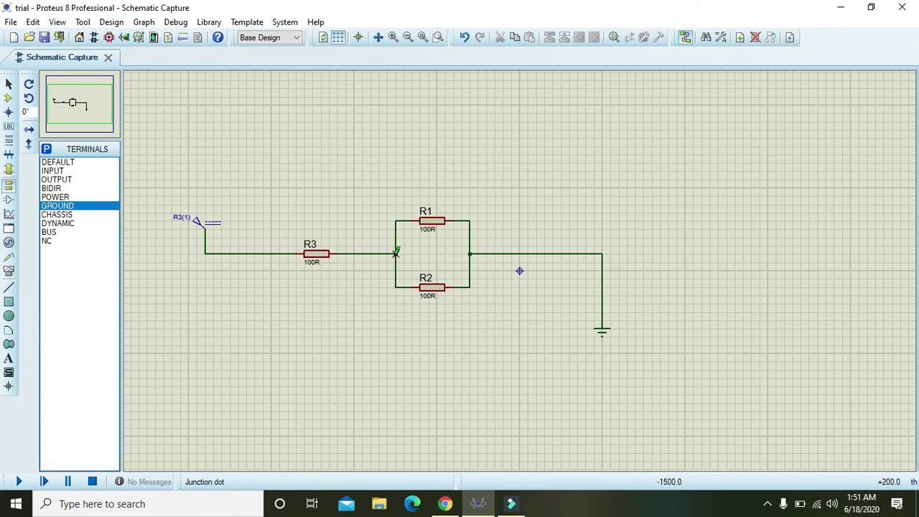
Move R1's 100R value label upward, leaving its part ID unchanged.
click(432, 222)
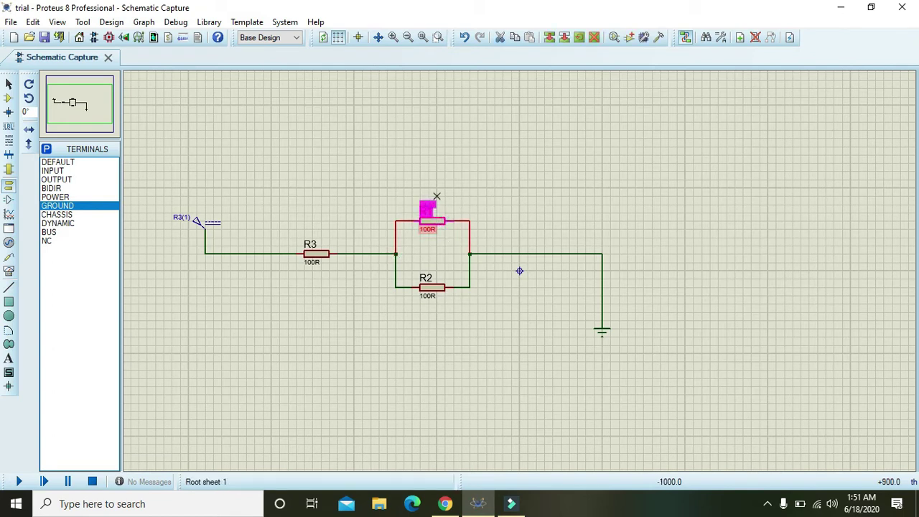
drag(432, 224, 435, 154)
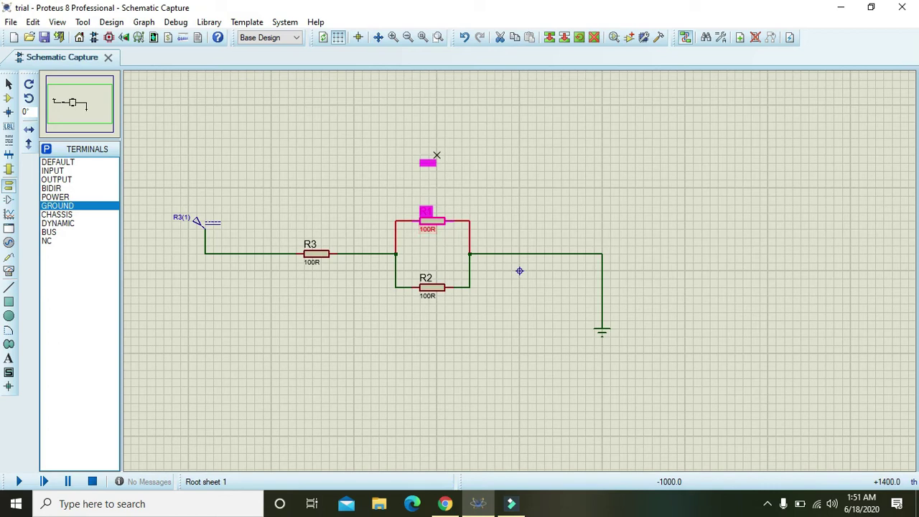
double_click(427, 212)
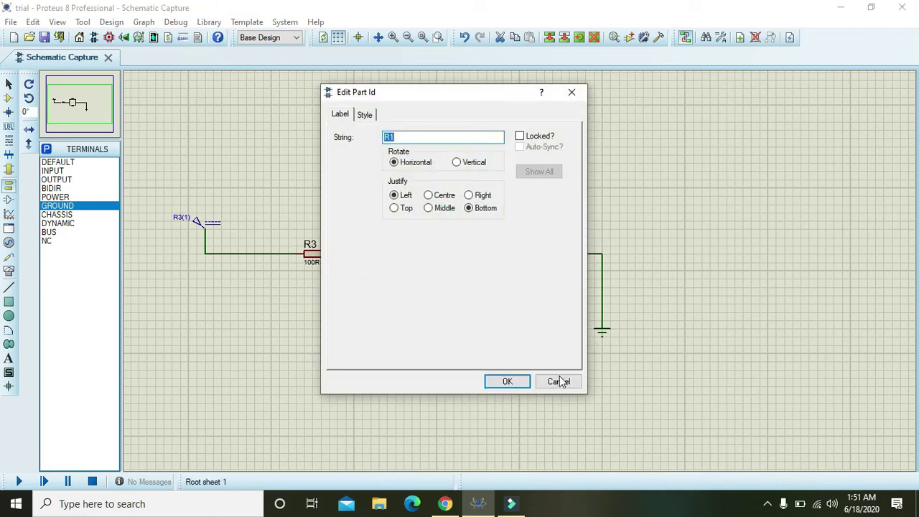
click(559, 382)
Raise R1 higher and lower R2 to widen the parallel loop.
click(436, 224)
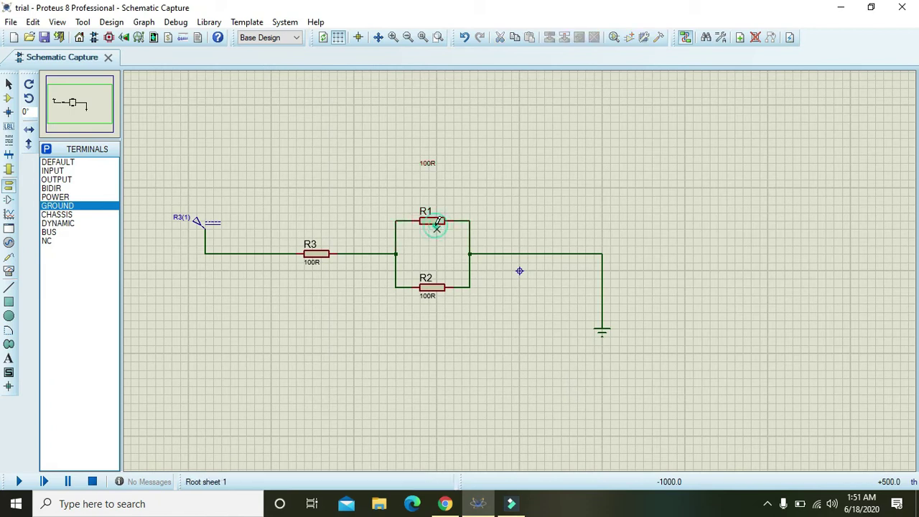
click(437, 224)
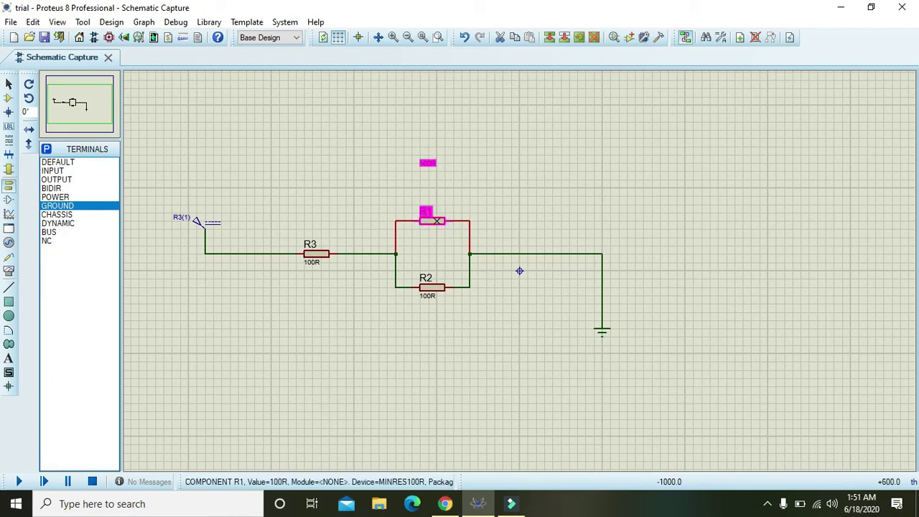
drag(437, 221, 437, 180)
click(522, 152)
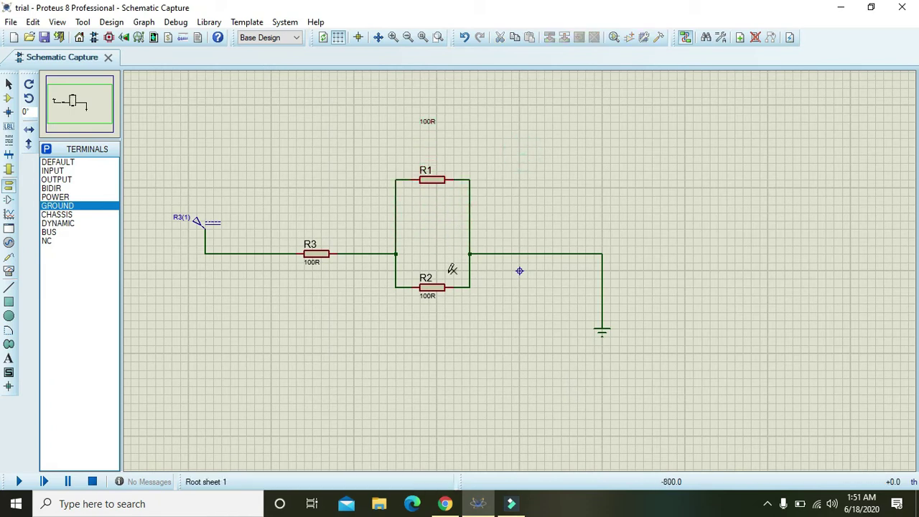
click(435, 287)
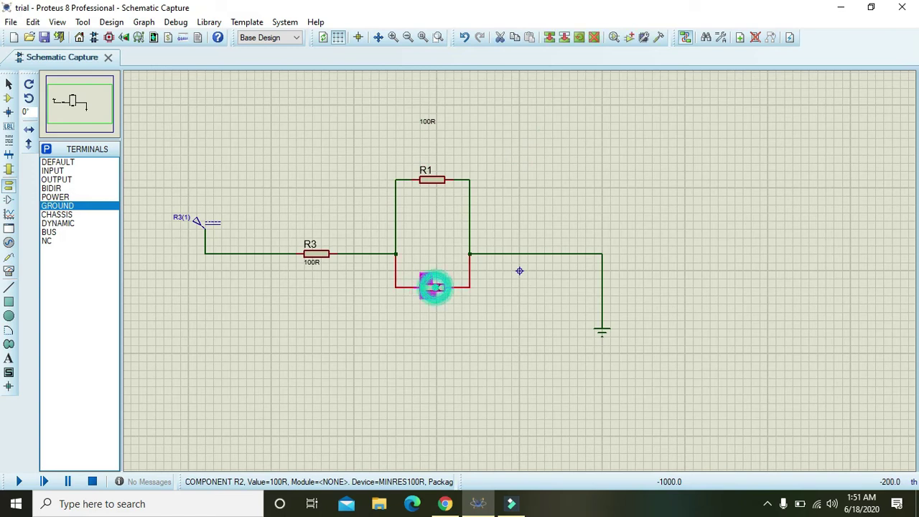
drag(436, 288, 436, 362)
click(521, 369)
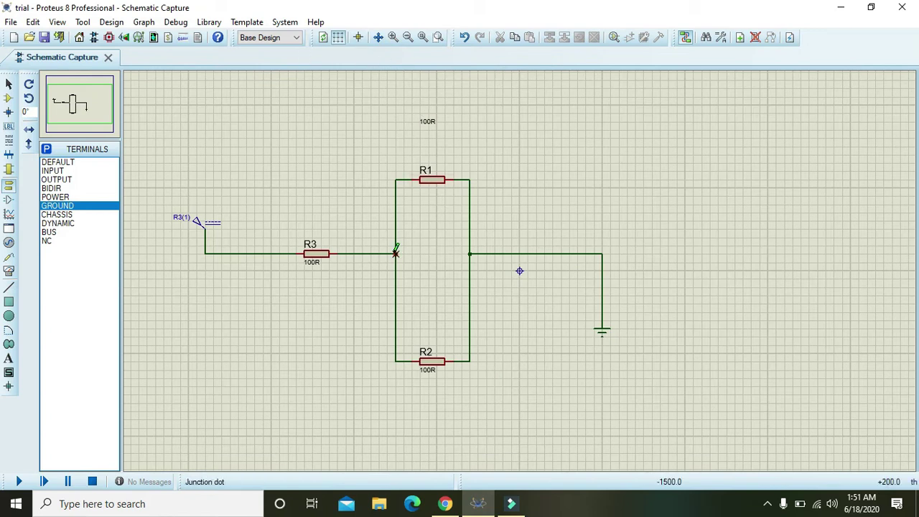
Add the text label node1 beside the wire right of R3.
click(10, 359)
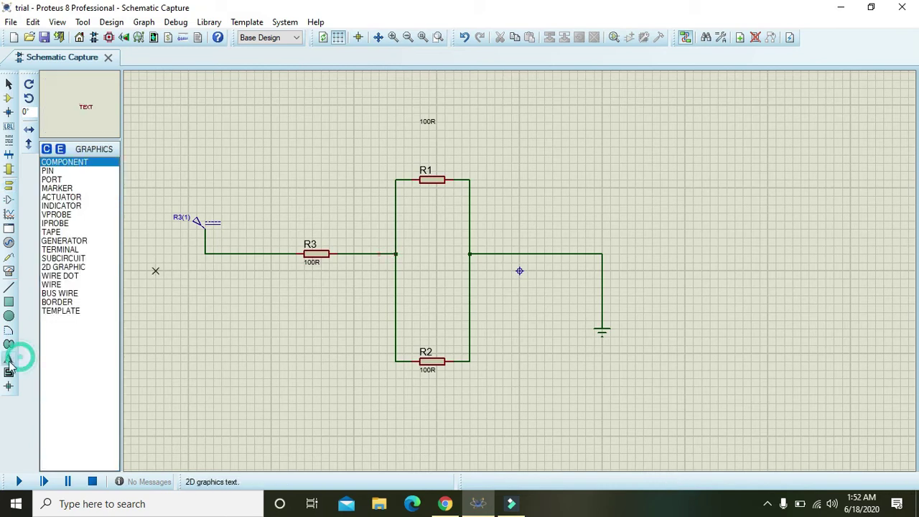
click(354, 238)
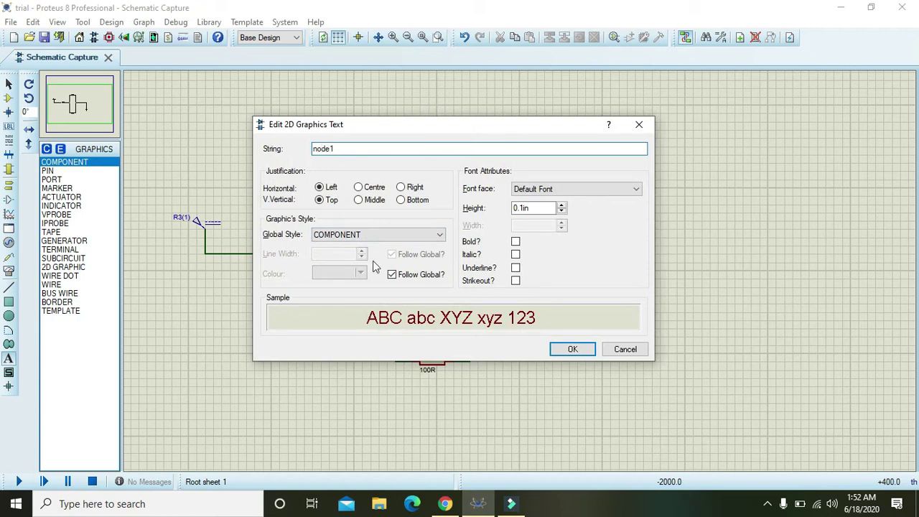
click(575, 350)
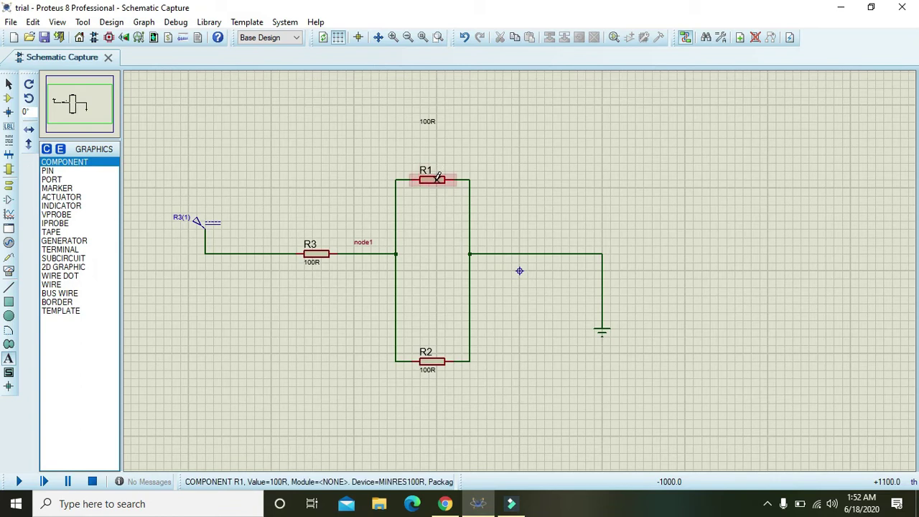
Drag R1 further up above the junction.
click(8, 84)
drag(440, 188, 437, 148)
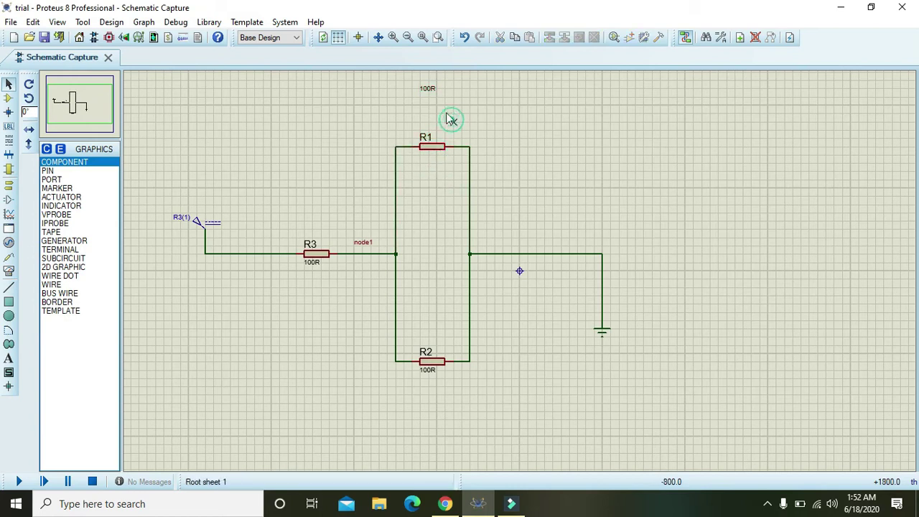
click(427, 87)
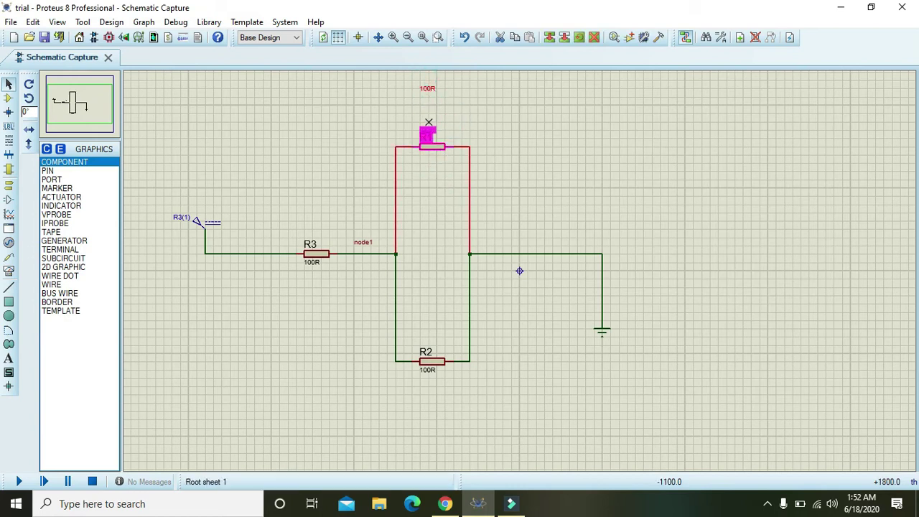
Bring R1's 100R label back just above R1 and shift R3 left toward the DC source.
drag(426, 87, 427, 127)
click(448, 123)
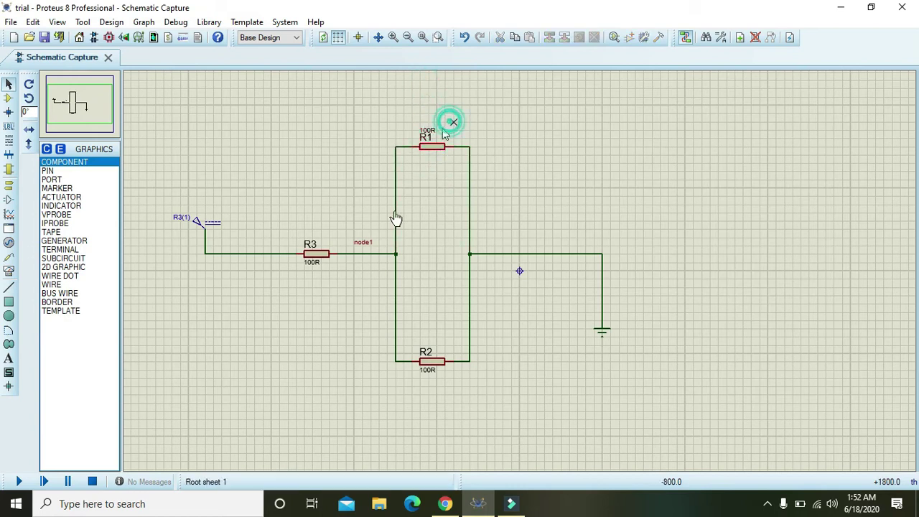
click(393, 254)
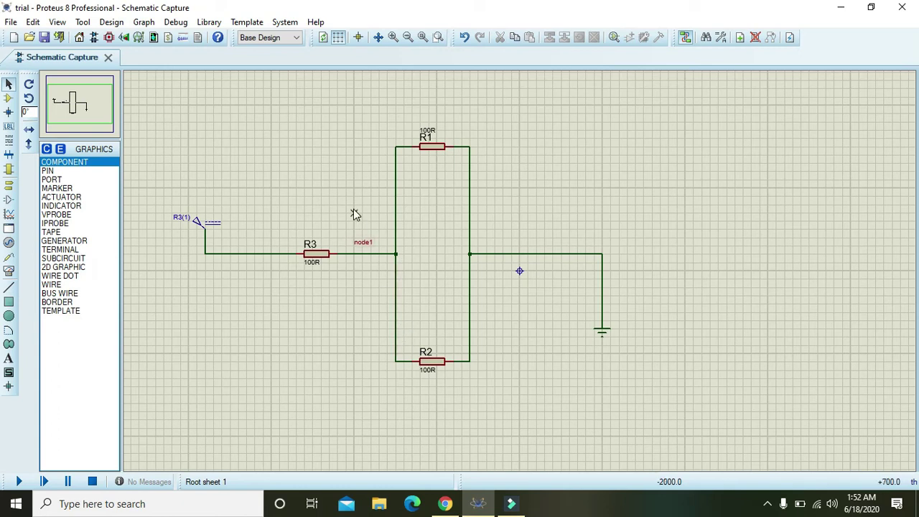
drag(321, 257, 276, 254)
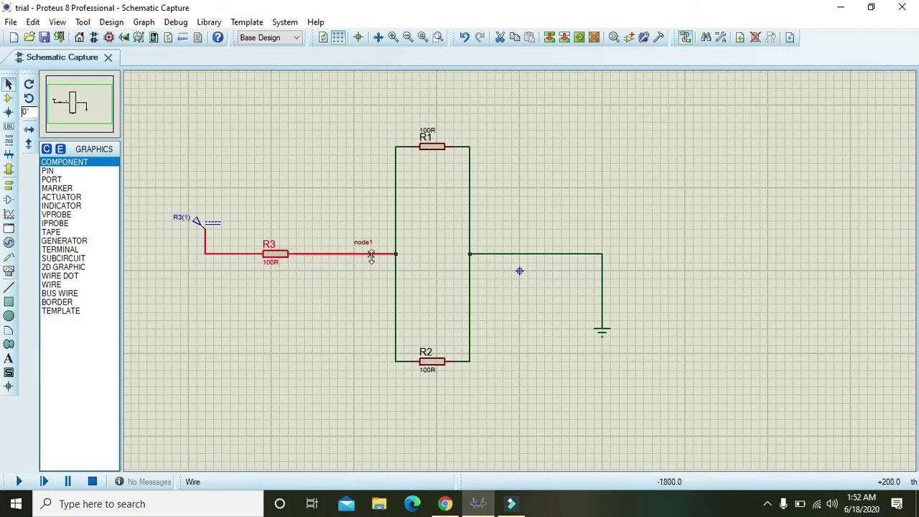
click(411, 257)
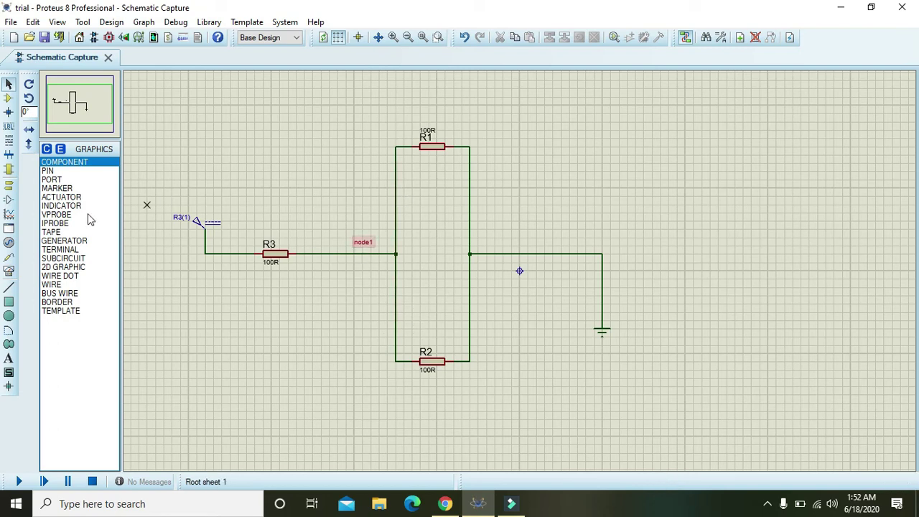
Place a DC ammeter, rotate it 90° clockwise, and move it onto R1's branch wire.
click(9, 271)
click(63, 241)
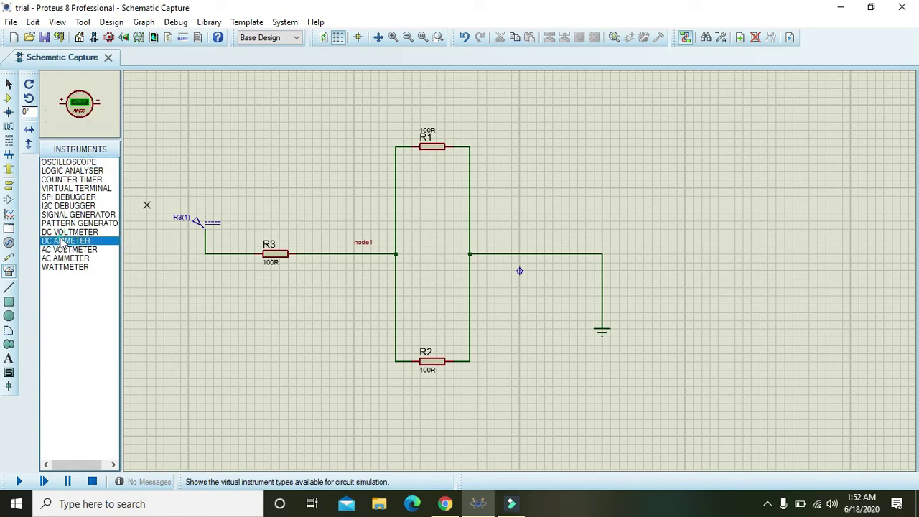
click(365, 203)
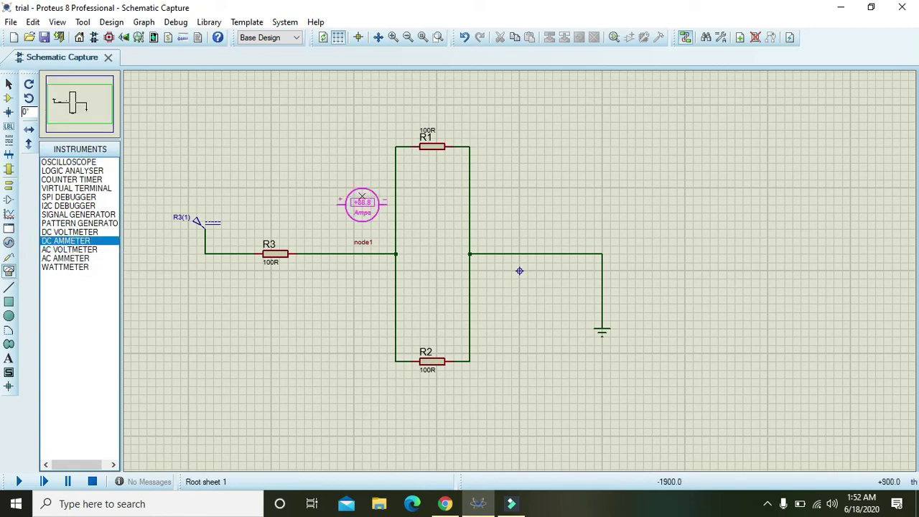
click(362, 205)
right_click(365, 205)
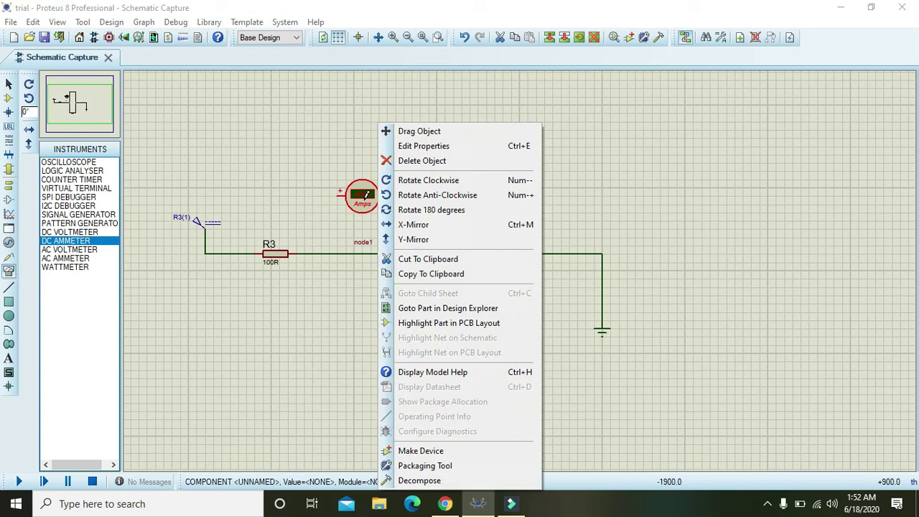
click(428, 180)
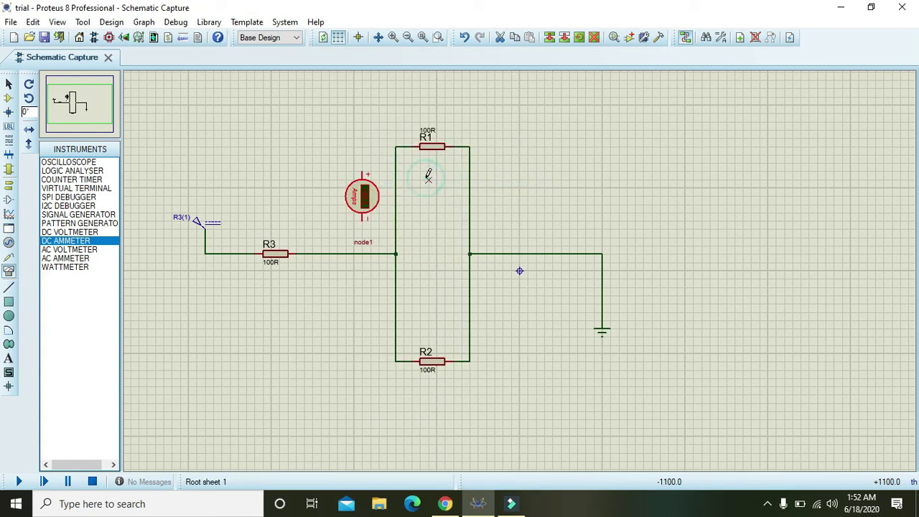
click(365, 204)
drag(363, 196, 396, 197)
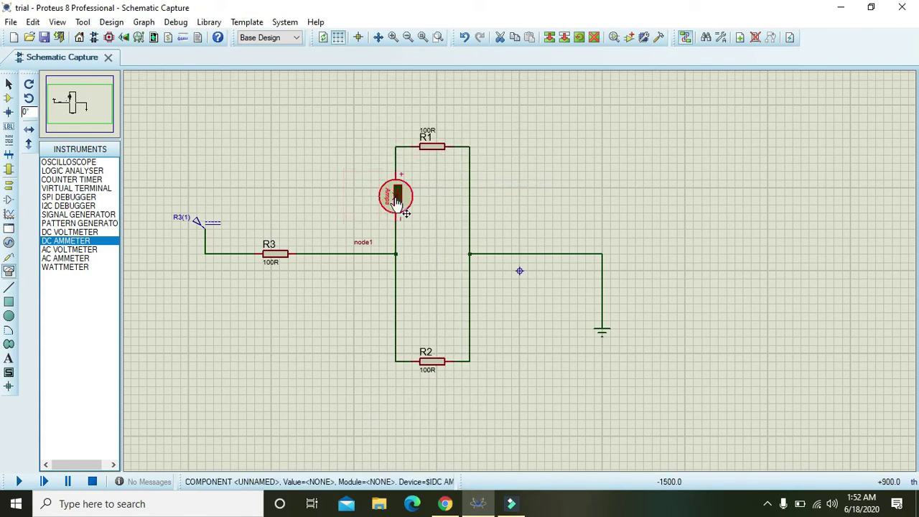
Replace the wire under the ammeter, wiring R1's left pin to its positive terminal and its lower terminal to node1.
right_click(397, 232)
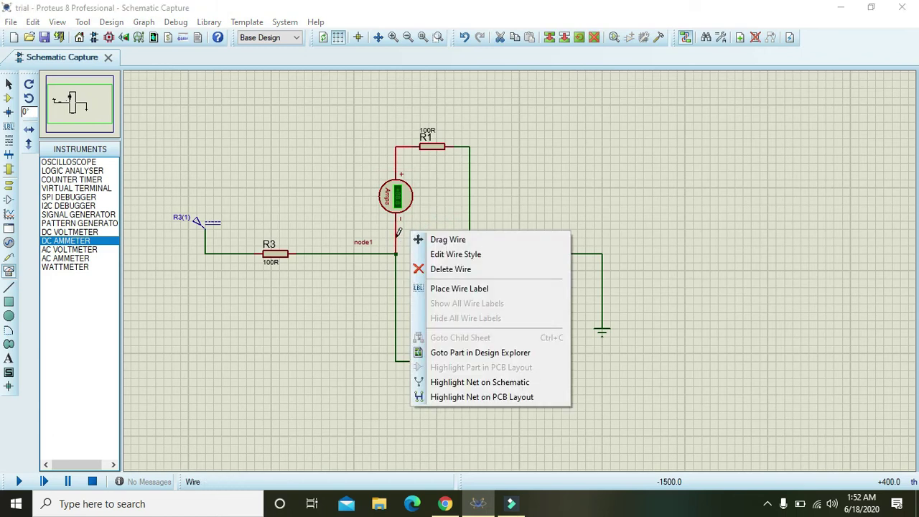
click(447, 269)
click(413, 146)
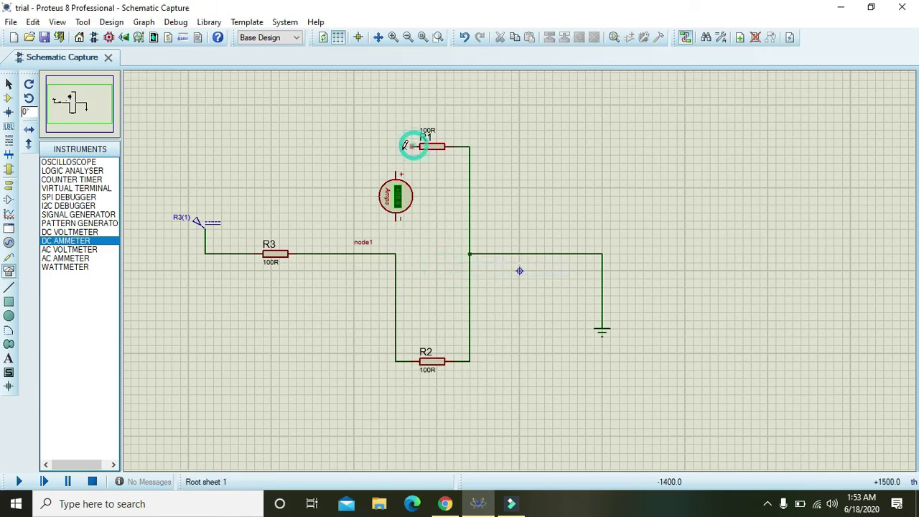
click(397, 171)
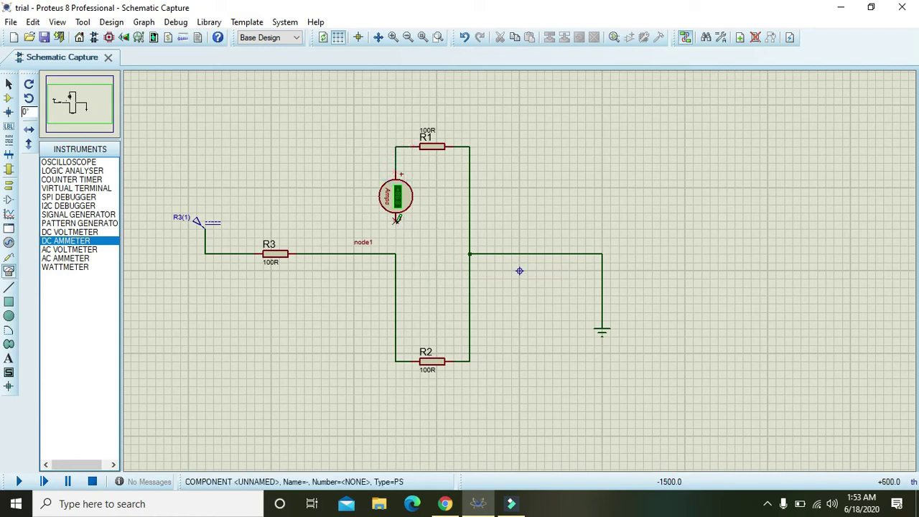
click(396, 224)
click(396, 254)
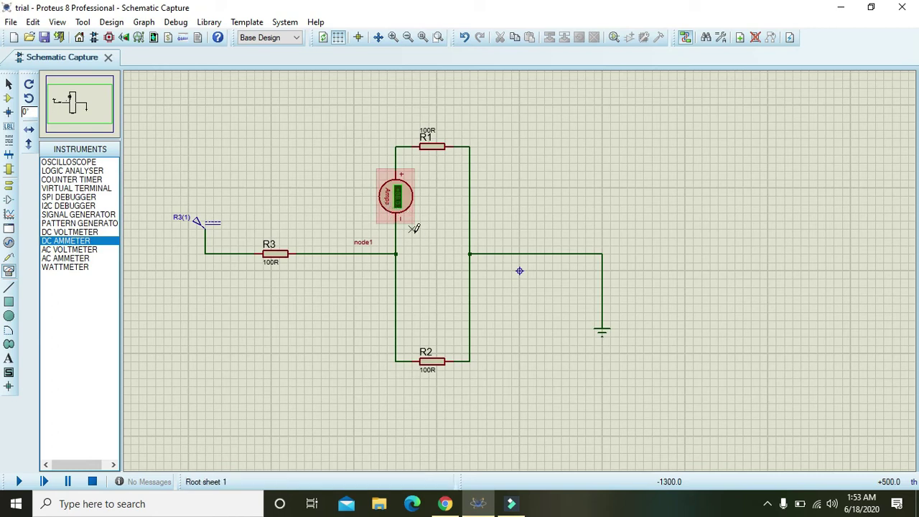
click(396, 196)
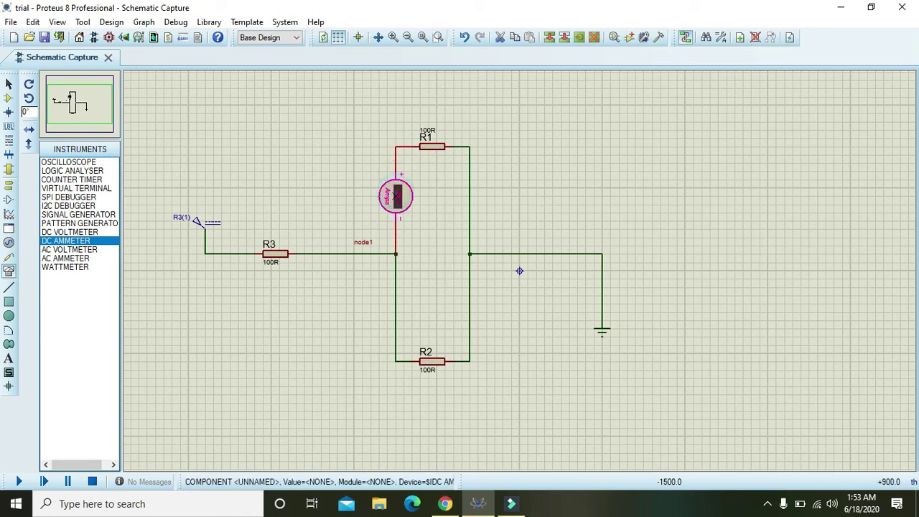
key(ctrl+e)
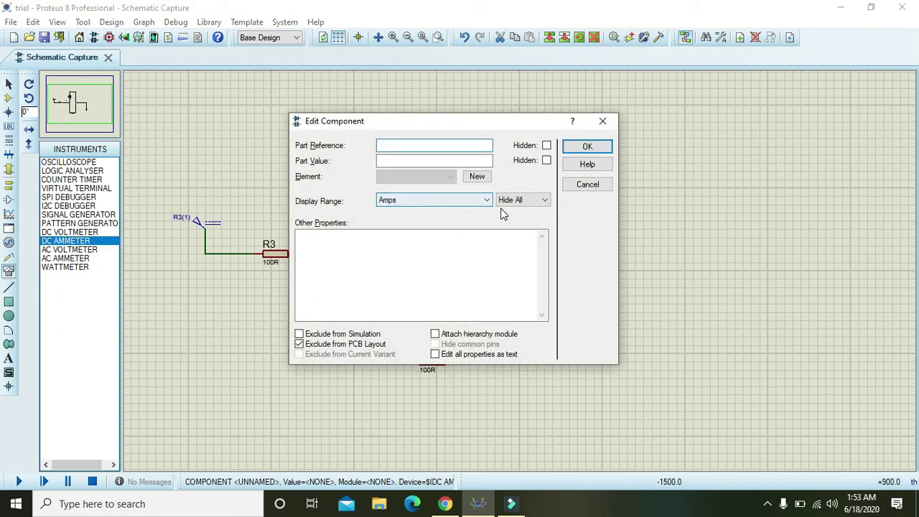
click(588, 184)
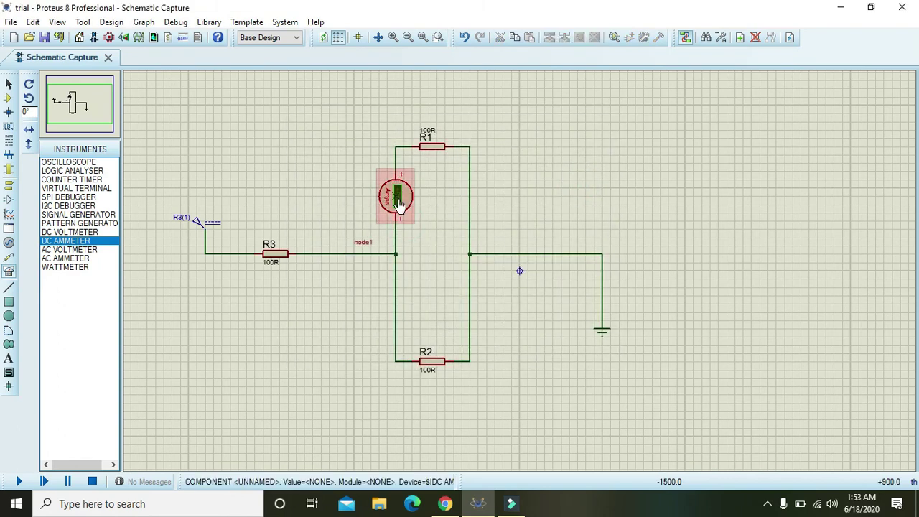
Place a second DC ammeter near the R2 branch and rotate it vertical.
click(378, 309)
click(371, 310)
click(369, 312)
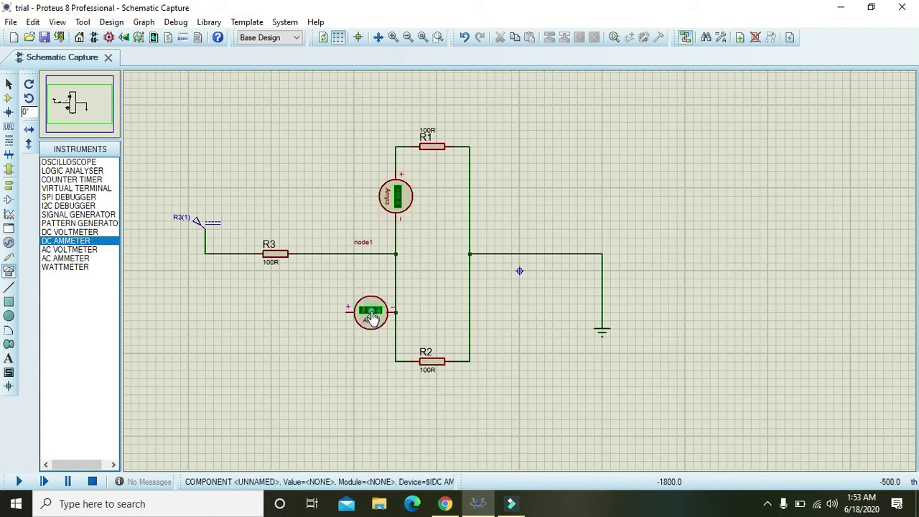
right_click(370, 314)
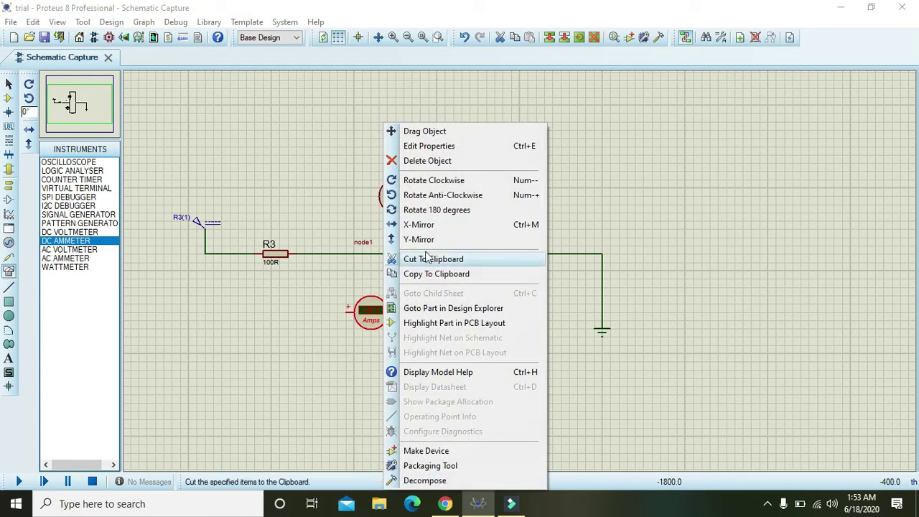
click(433, 182)
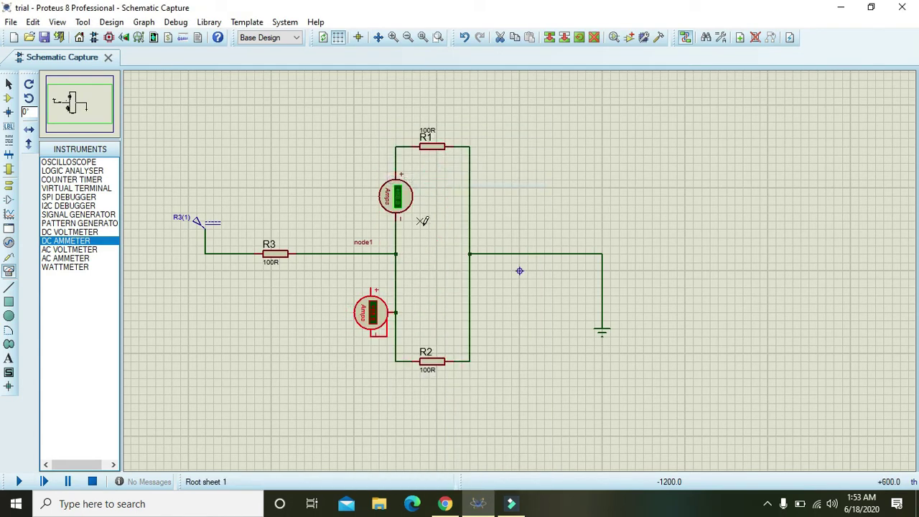
Delete the wires between node1 and R2 and move the ammeter into the gap.
right_click(396, 286)
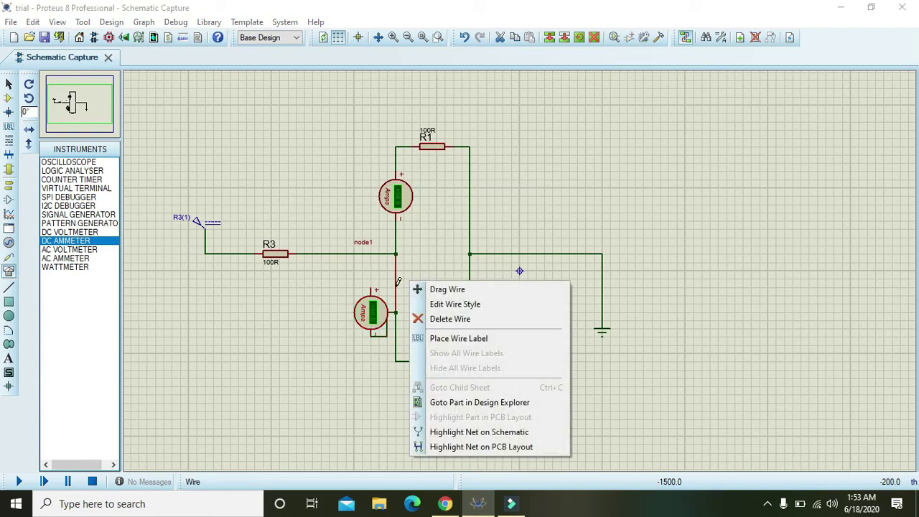
click(453, 320)
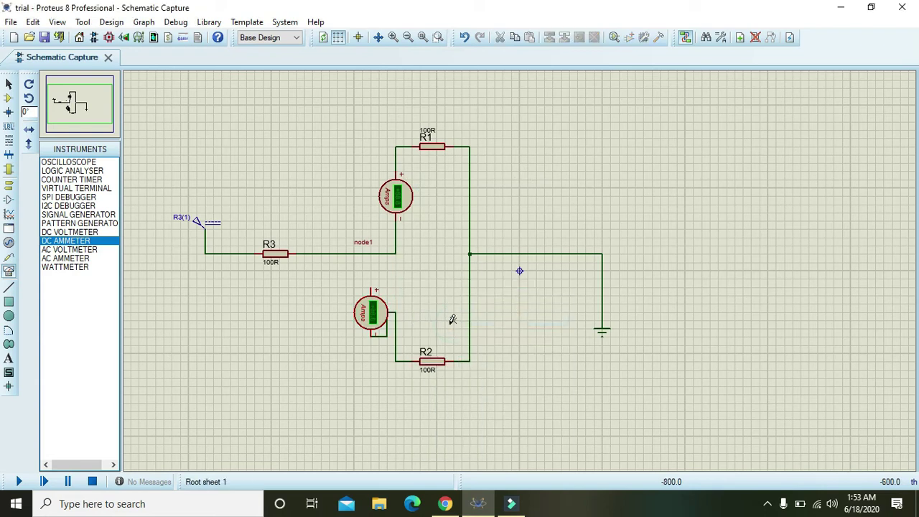
right_click(399, 322)
click(471, 184)
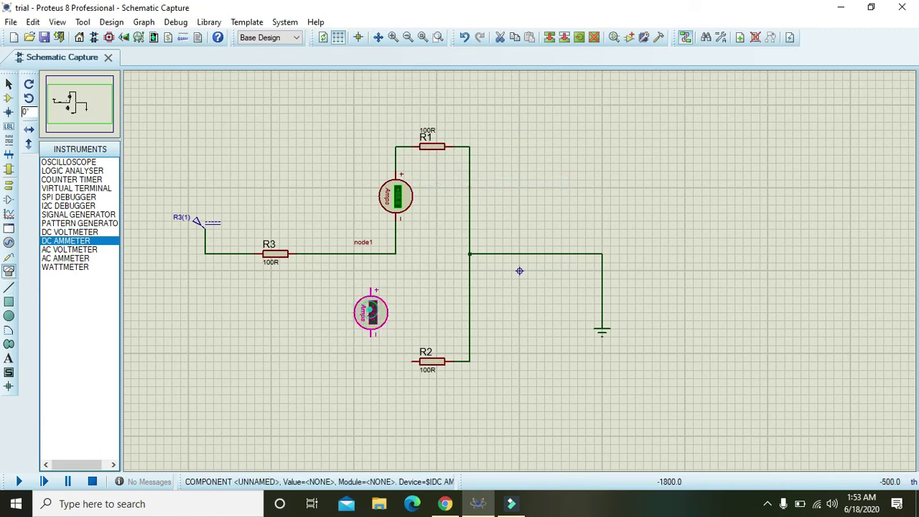
drag(372, 312, 395, 312)
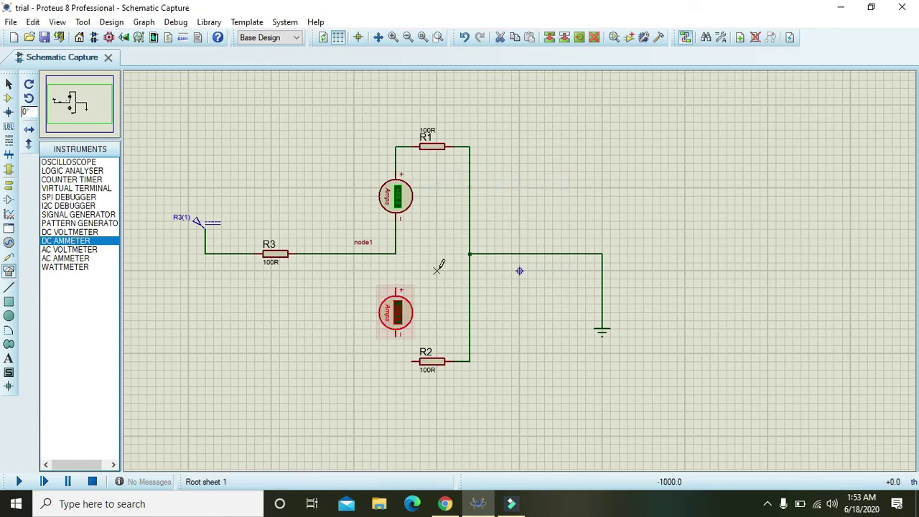
click(401, 283)
Wire the R2-branch ammeter's plus pin to node1 and its minus pin to R2.
click(396, 253)
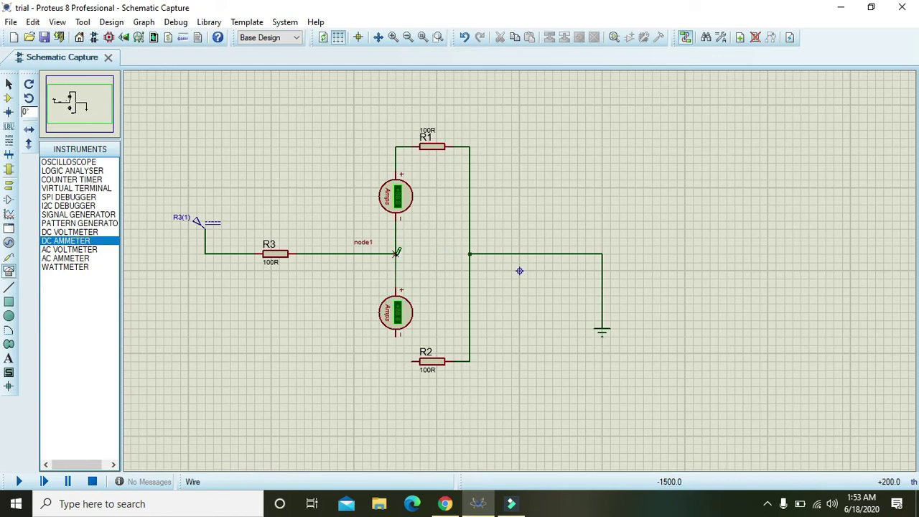
click(395, 335)
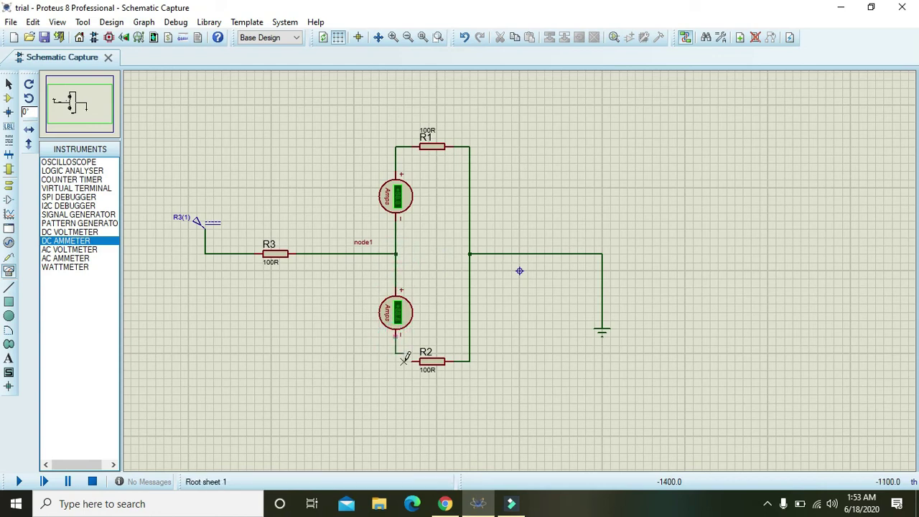
click(411, 361)
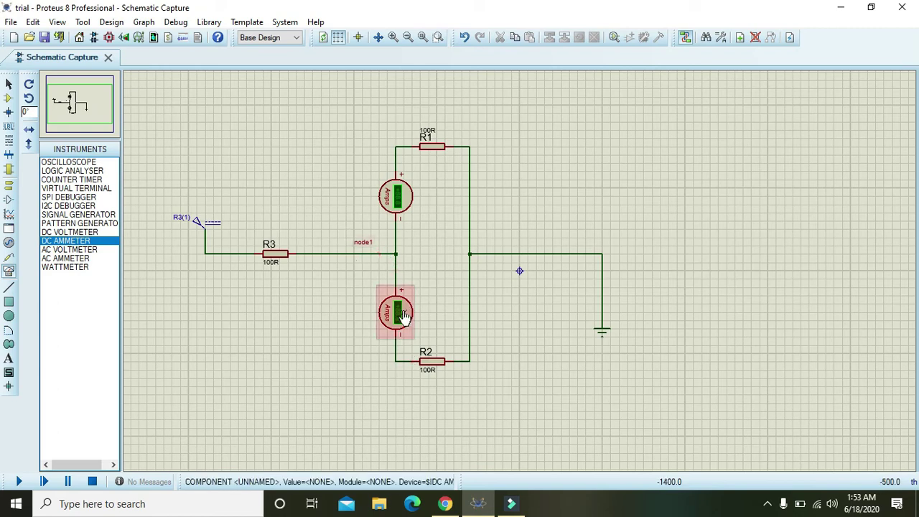
Shift R3 further left along its wire.
click(280, 254)
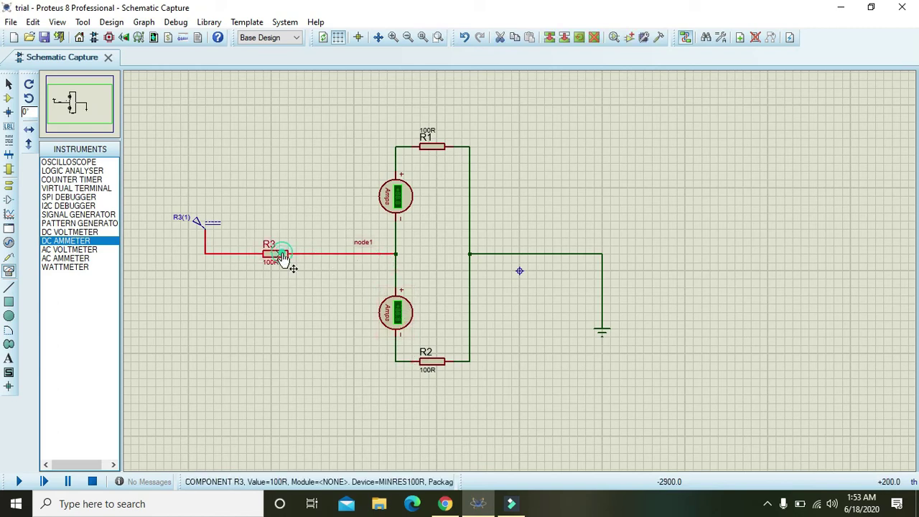
drag(280, 253, 247, 253)
click(288, 212)
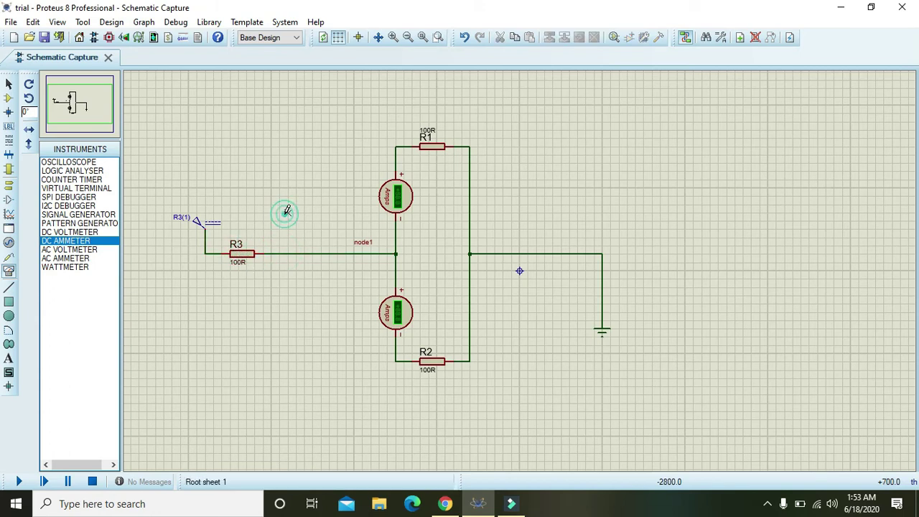
Place a third DC ammeter inline between R3 and node1, checking the ammeter properties.
click(287, 213)
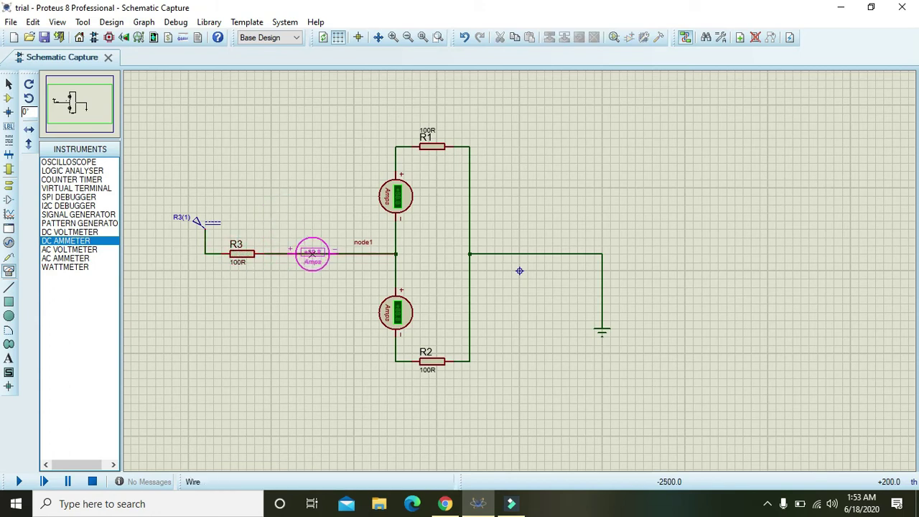
click(313, 254)
click(314, 260)
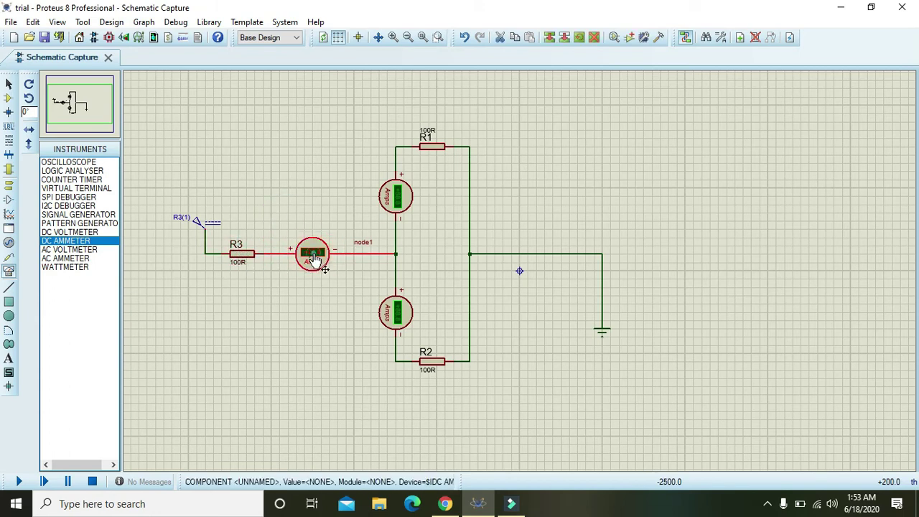
drag(312, 253, 312, 219)
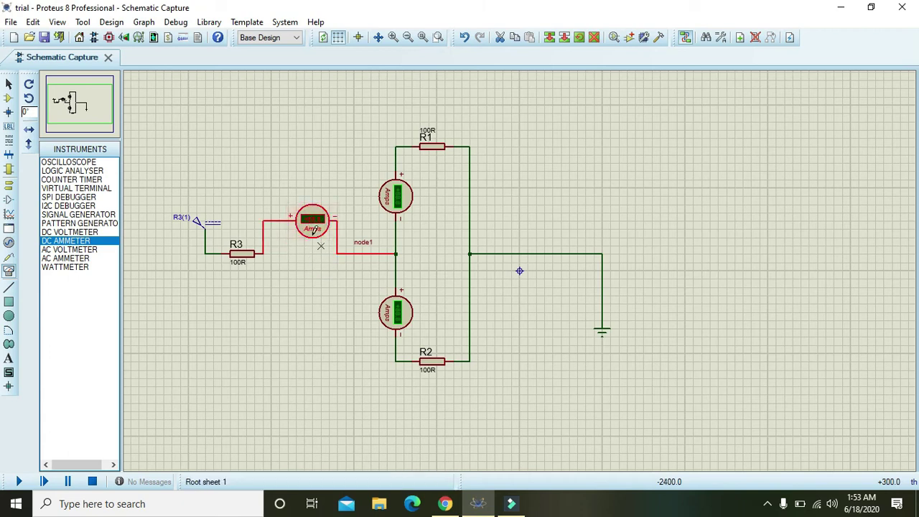
double_click(313, 228)
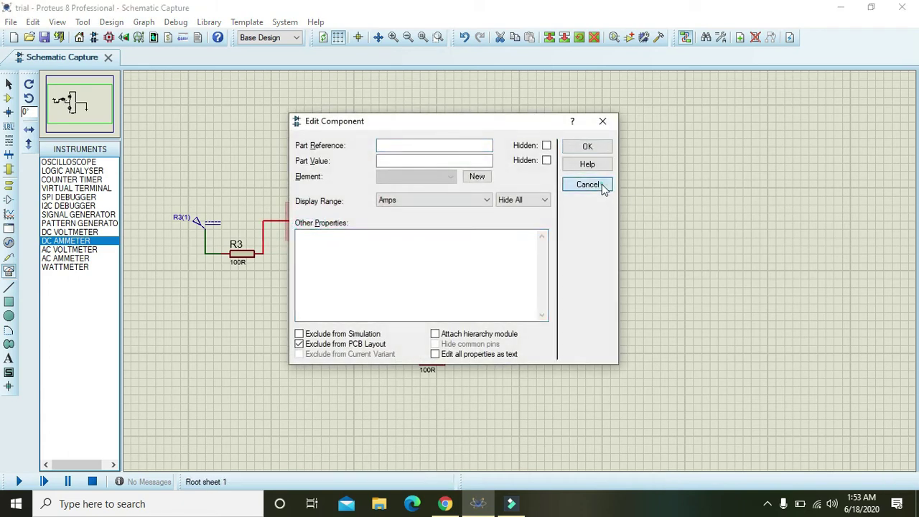
click(604, 186)
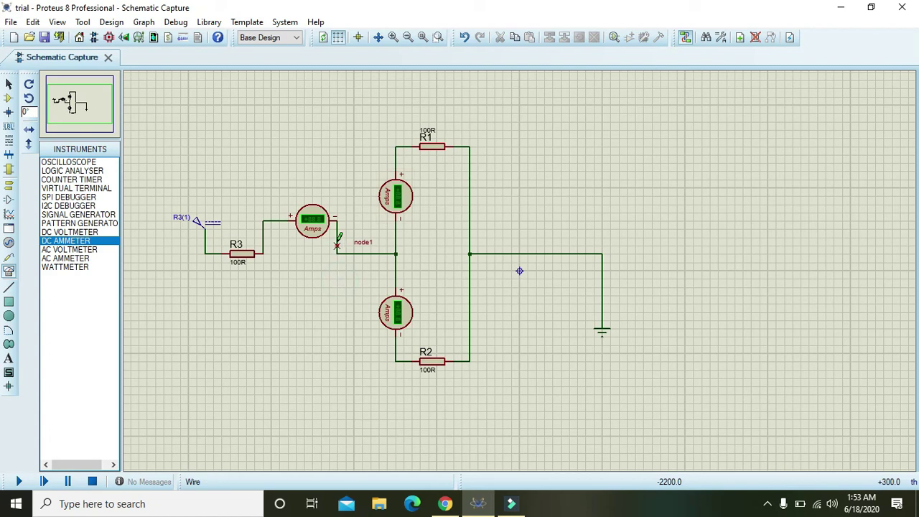
right_click(337, 244)
click(318, 273)
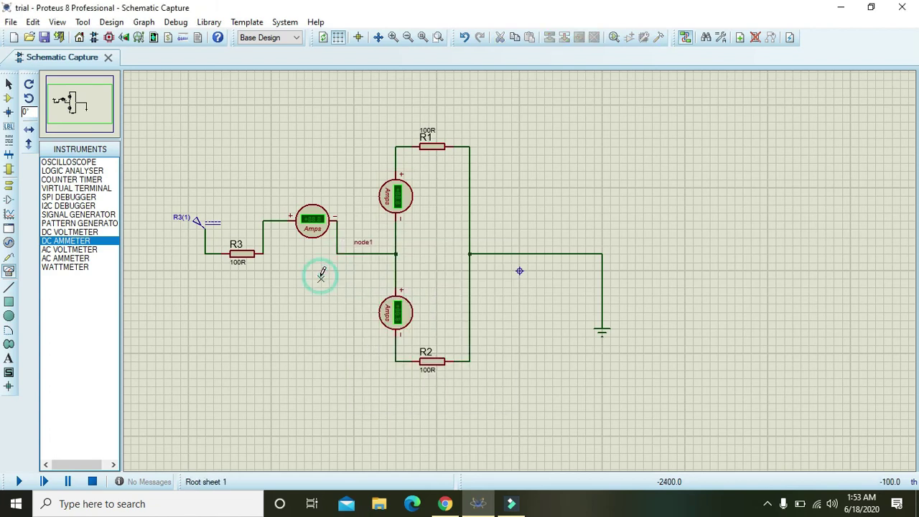
drag(316, 242, 316, 257)
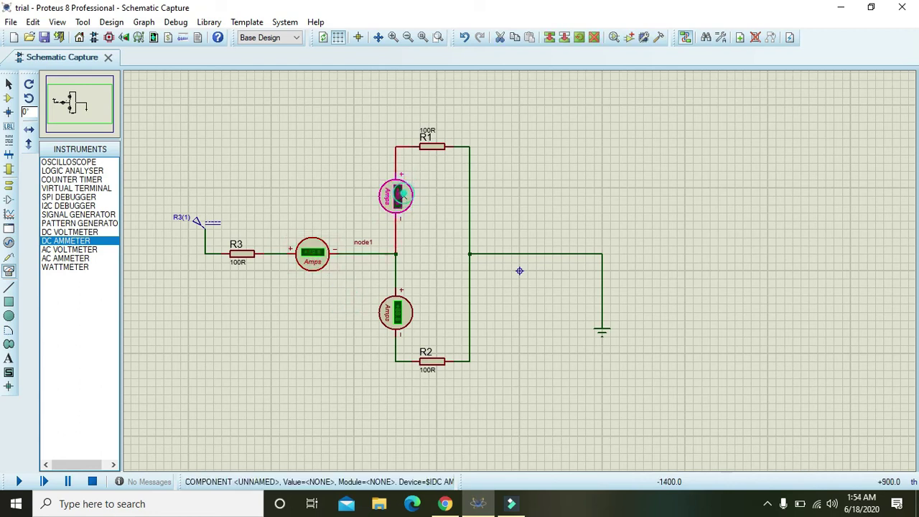
double_click(402, 197)
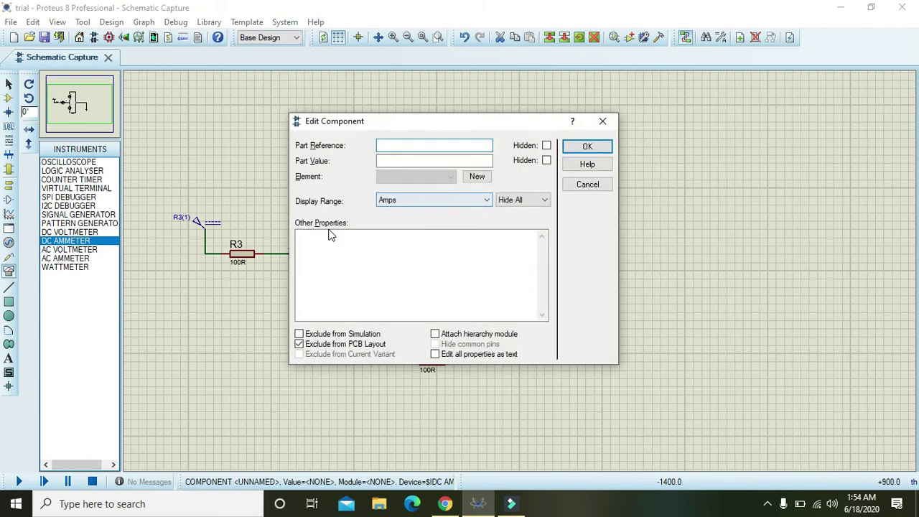
click(606, 185)
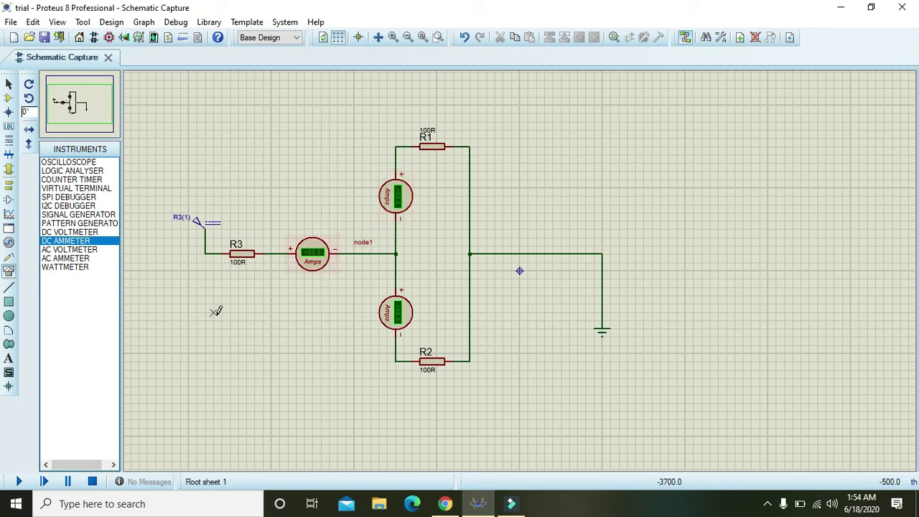
click(18, 481)
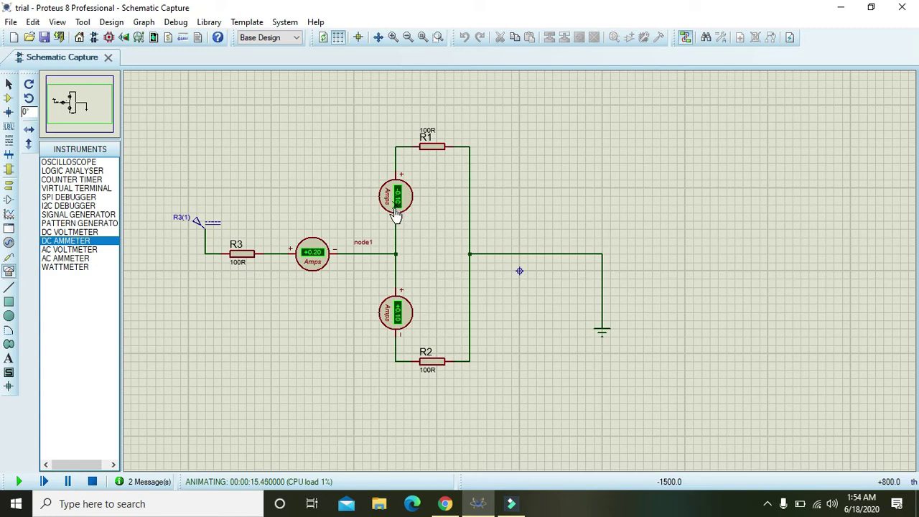
click(92, 482)
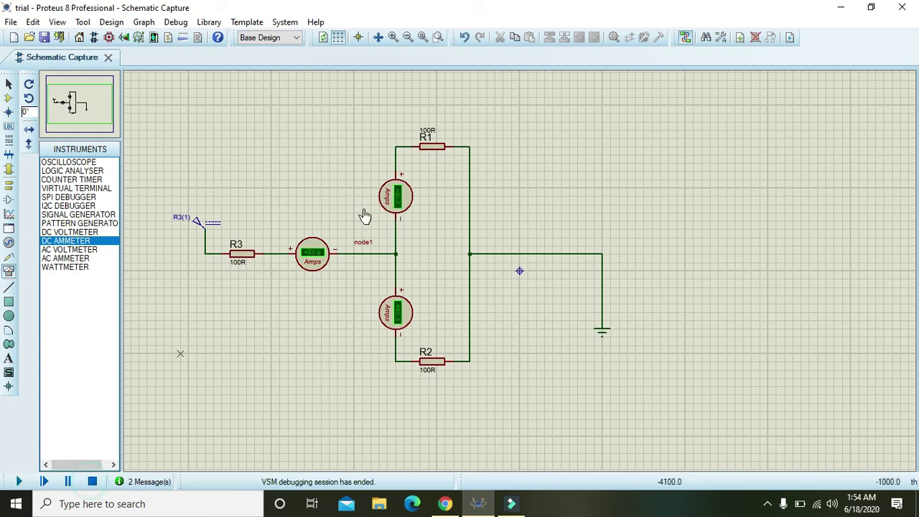
click(398, 161)
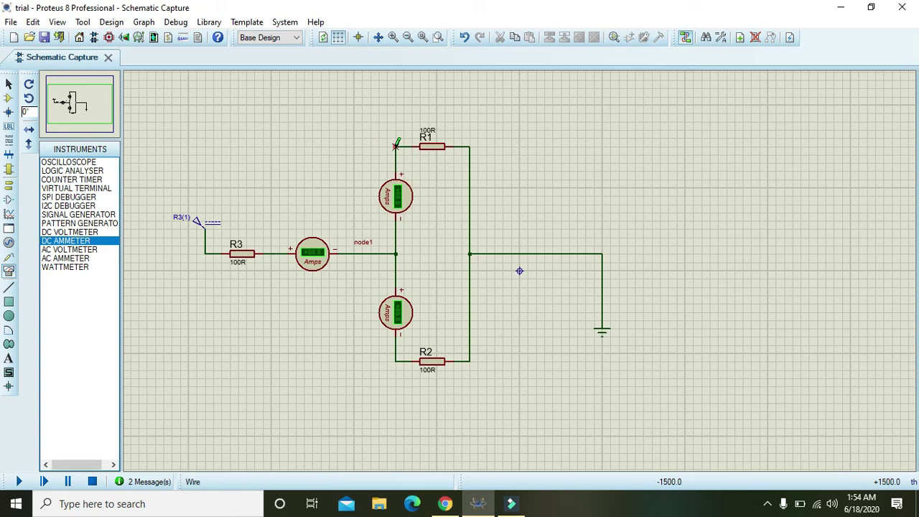
Delete both wires at the R1-branch ammeter and rotate the ammeter 180 degrees.
right_click(396, 146)
click(424, 178)
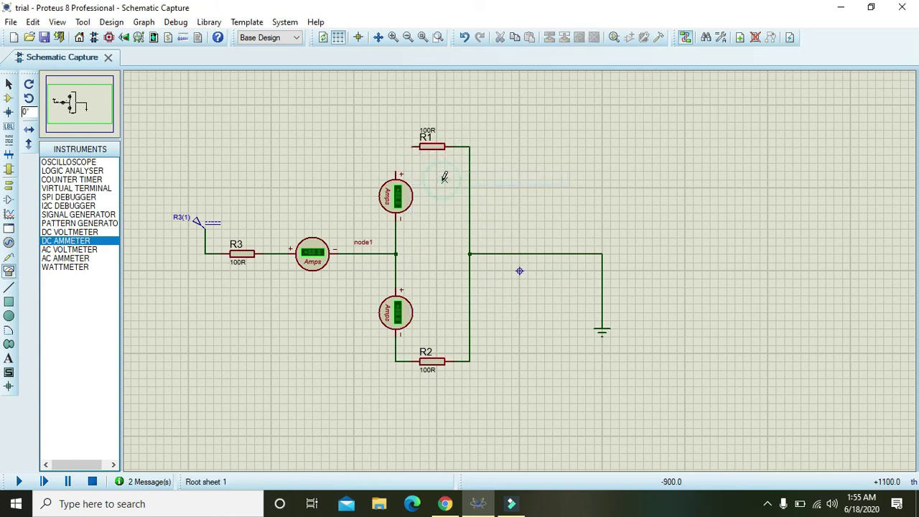
right_click(401, 228)
click(446, 261)
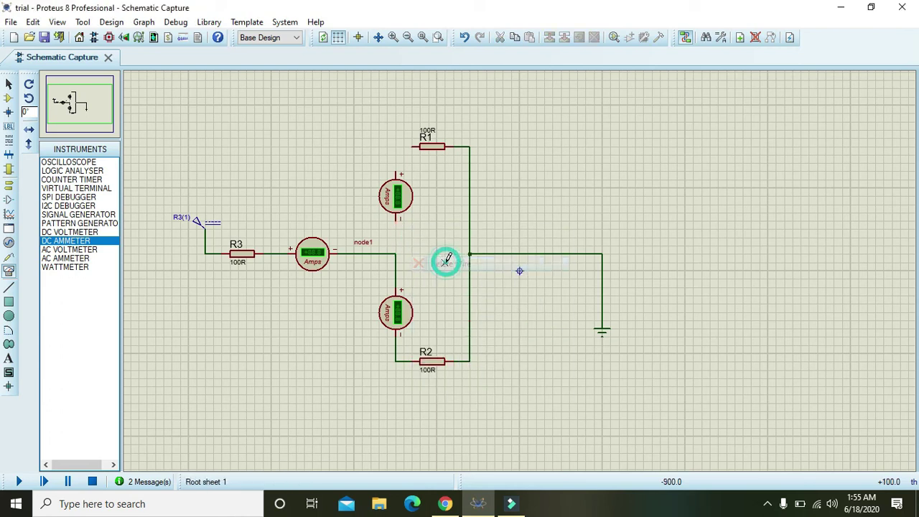
right_click(401, 198)
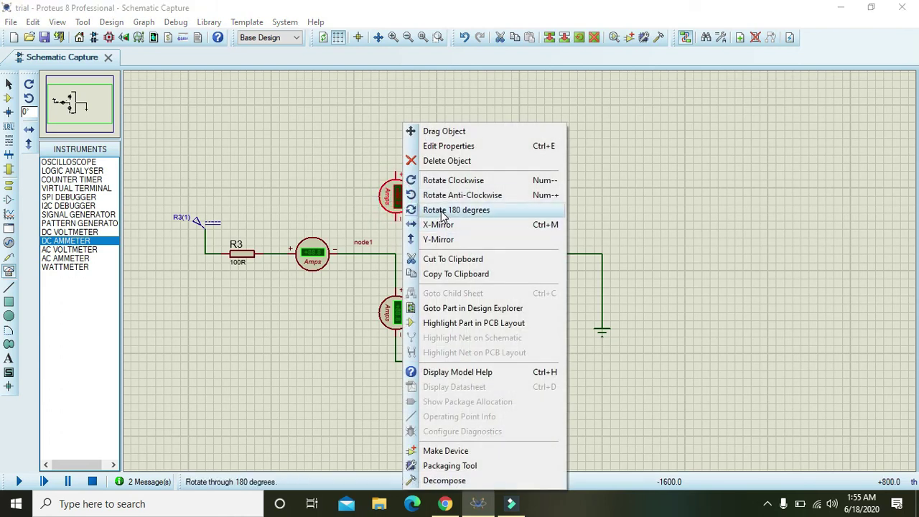
click(441, 210)
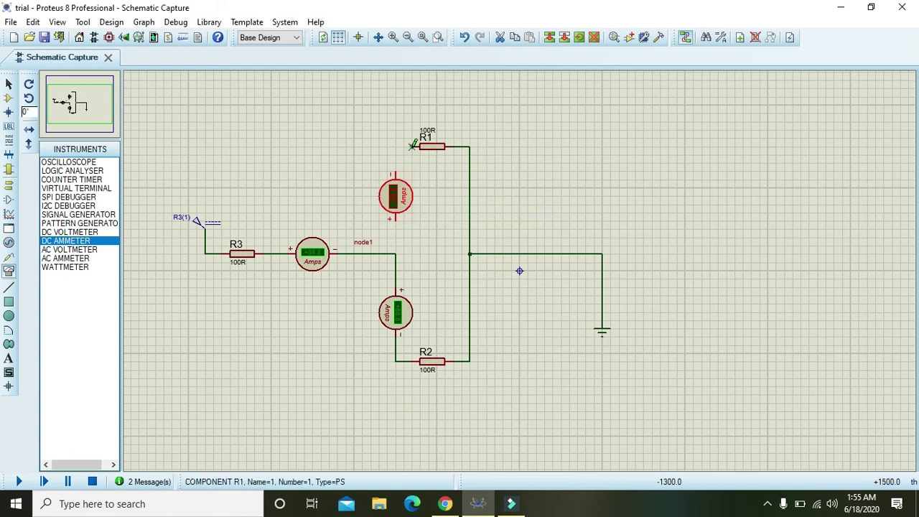
Rewire R1 to the ammeter's top pin and node1 to its bottom pin.
click(416, 147)
click(396, 171)
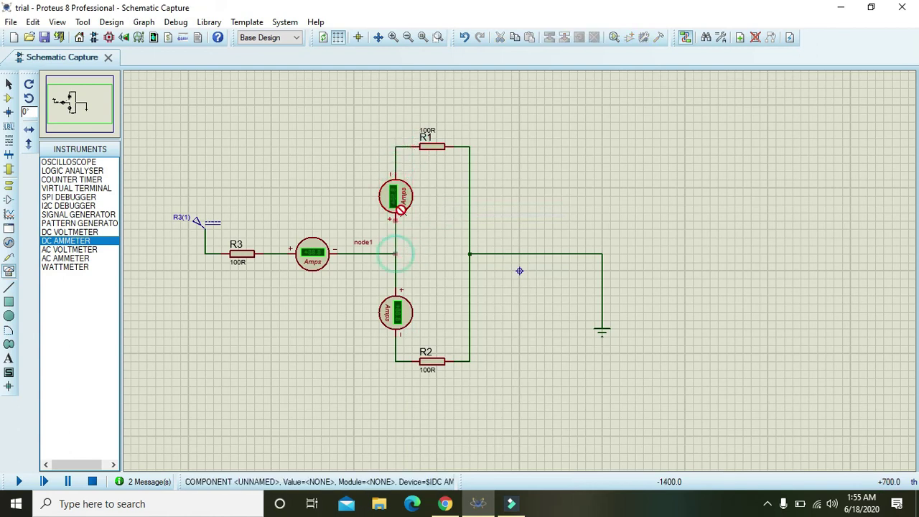
click(396, 254)
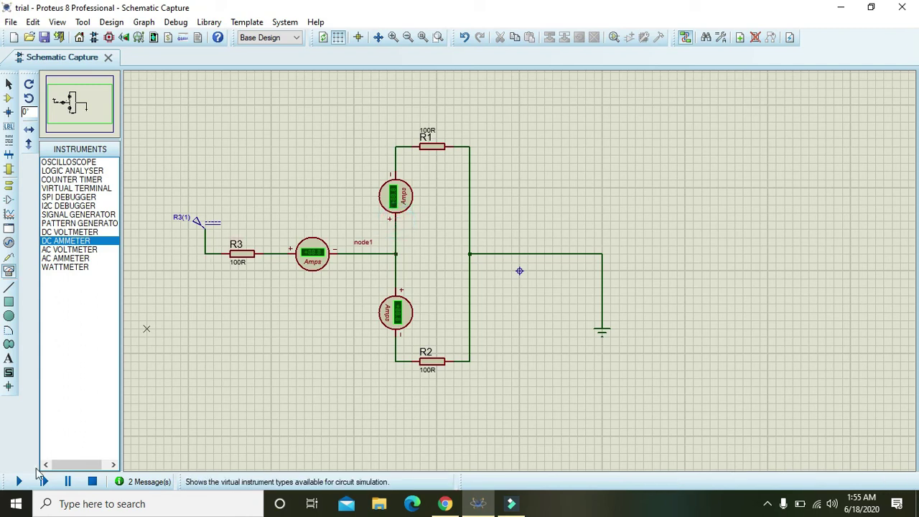
Run the simulation and check the readings at node1: +0.20 A total, +0.10 A per branch.
click(19, 482)
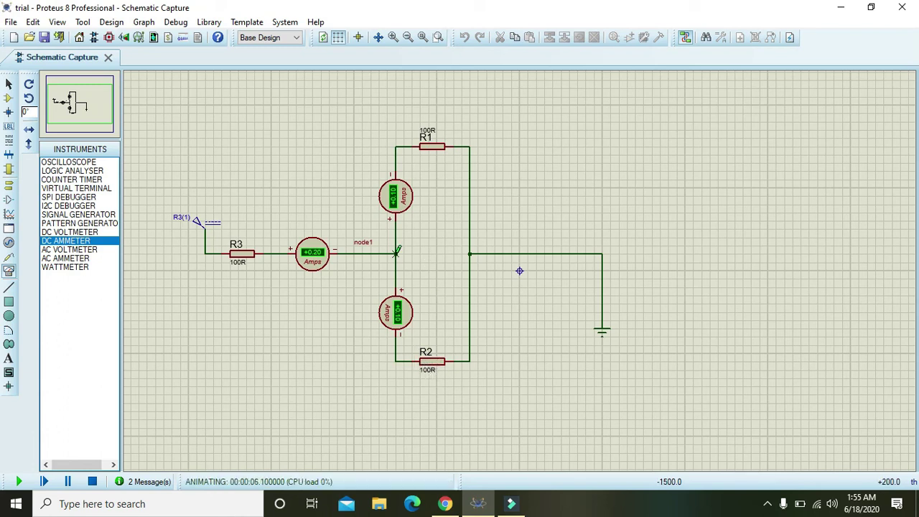
click(362, 244)
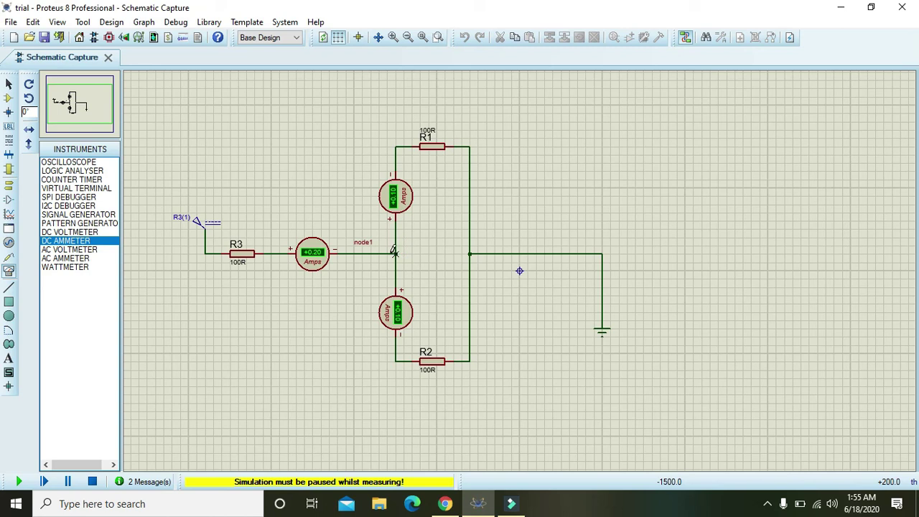